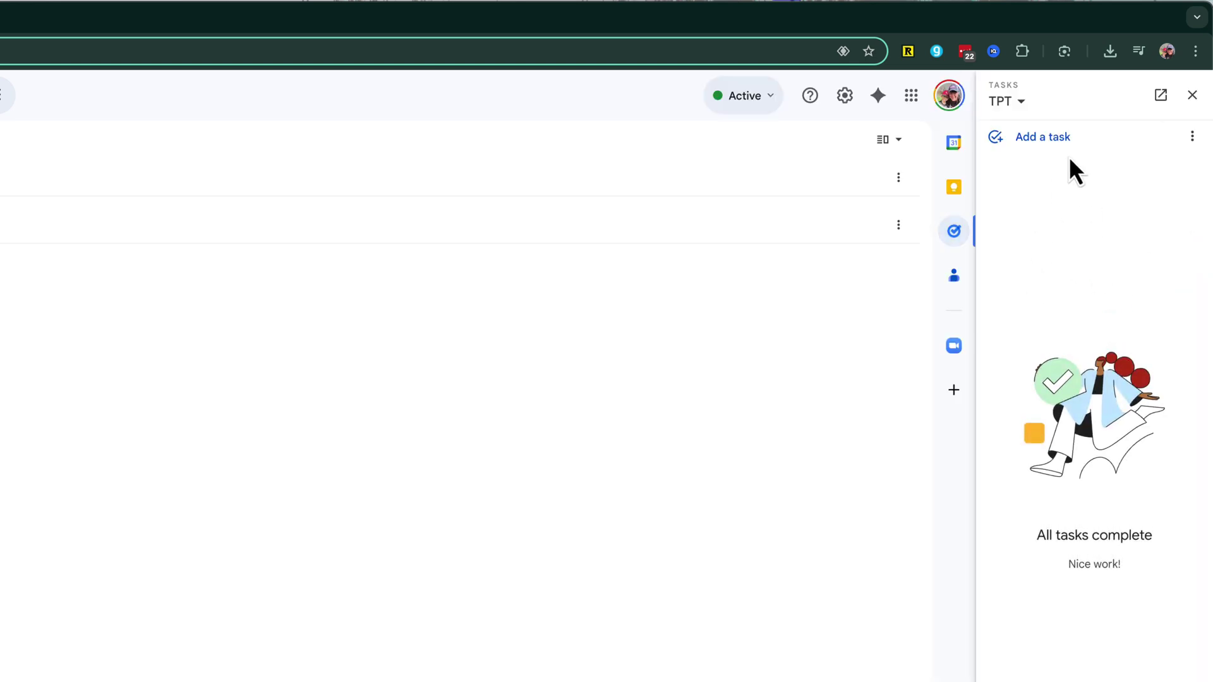
Step: Switch Gmail's Tasks side panel from the TPT list to the user's own personal list
{"action": "left_click", "coordinate": [1014, 102]}
{"action": "left_click", "coordinate": [1064, 176]}
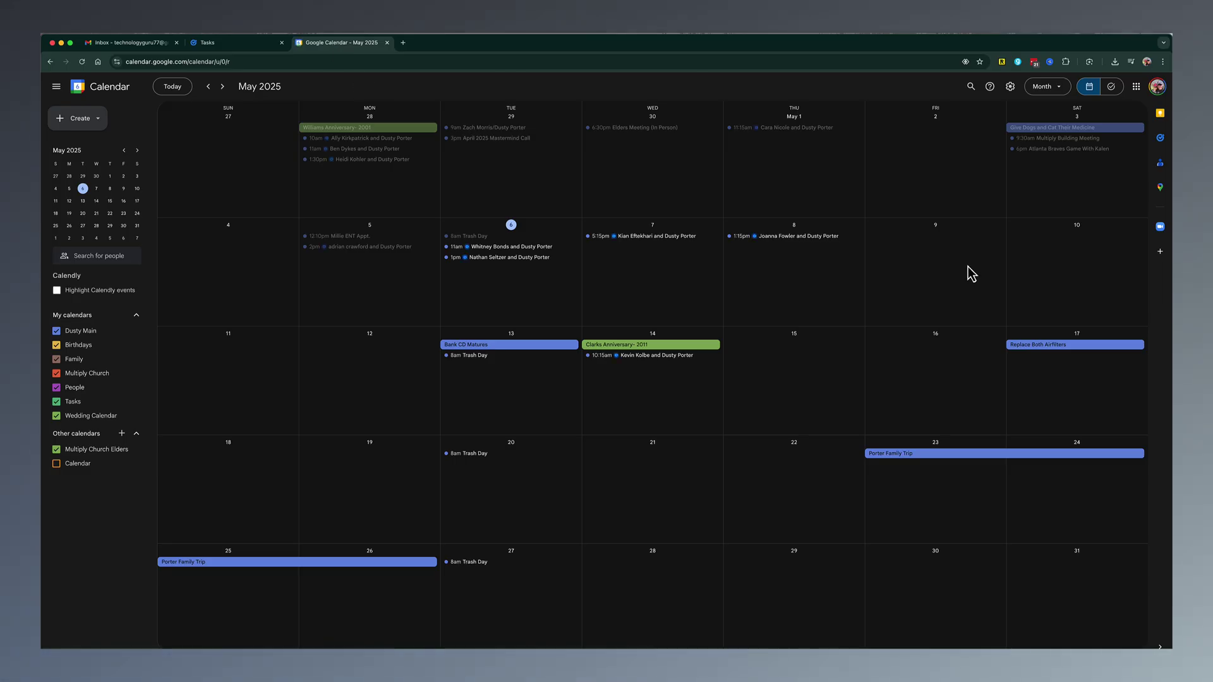
Step: Open Google Tasks full-page in a new tab from Google Calendar's Tasks side panel
{"action": "left_click", "coordinate": [1160, 138]}
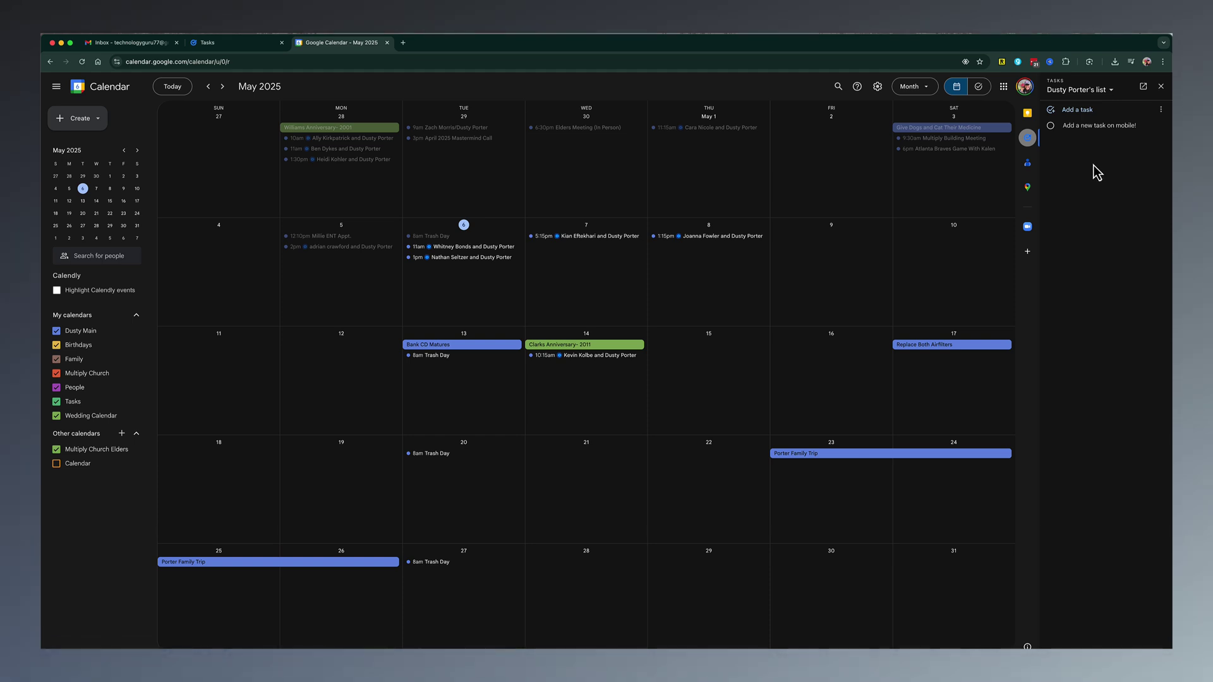
{"action": "left_click", "coordinate": [1143, 86]}
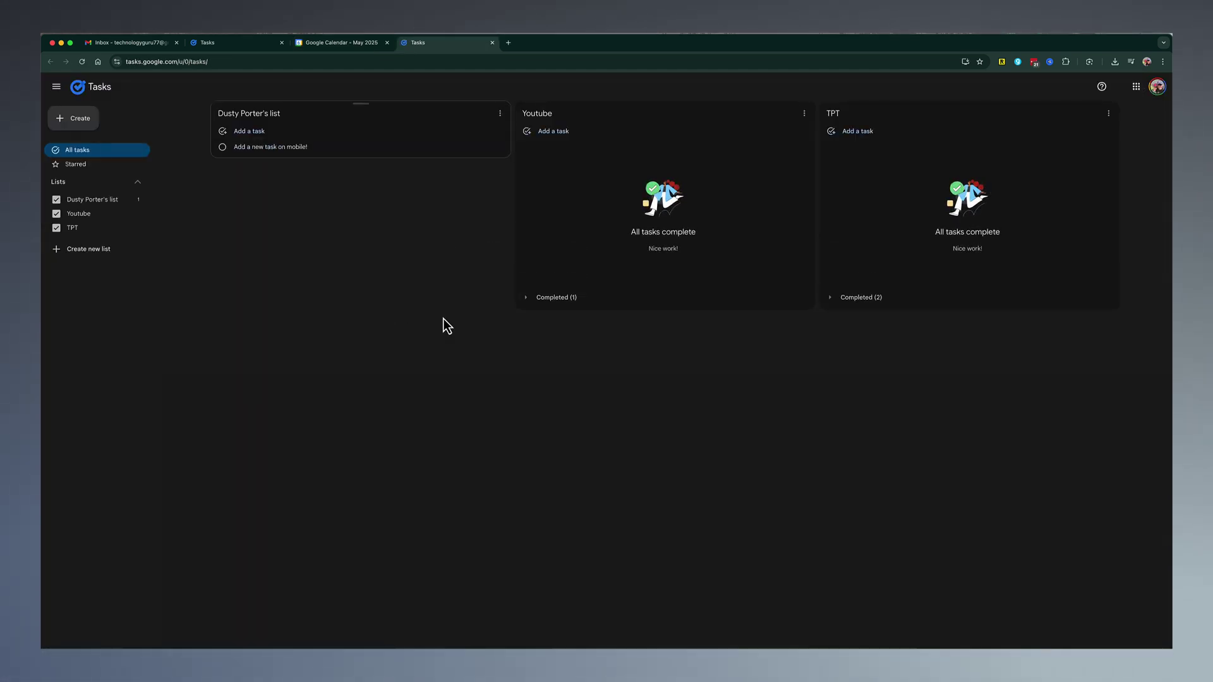
Step: Switch to the earlier Google Tasks browser tab
{"action": "left_click", "coordinate": [227, 42]}
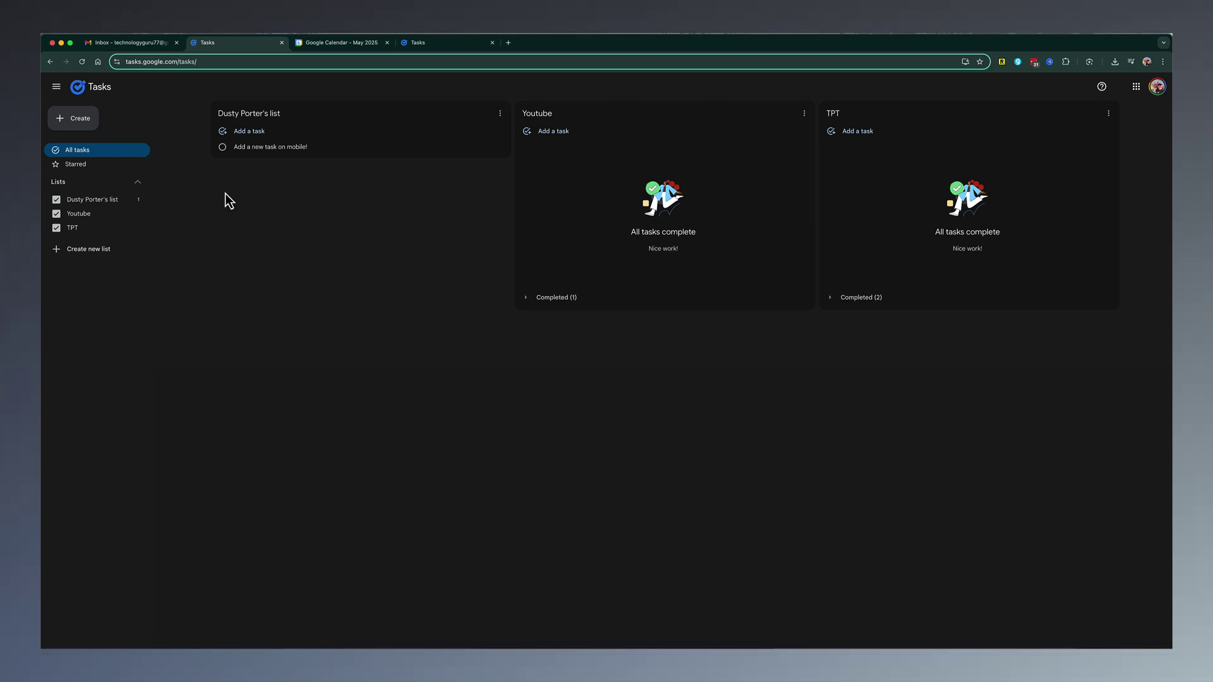
Step: Create 'Task 1' in the personal list, due today at 10:00 AM
{"action": "left_click", "coordinate": [84, 124]}
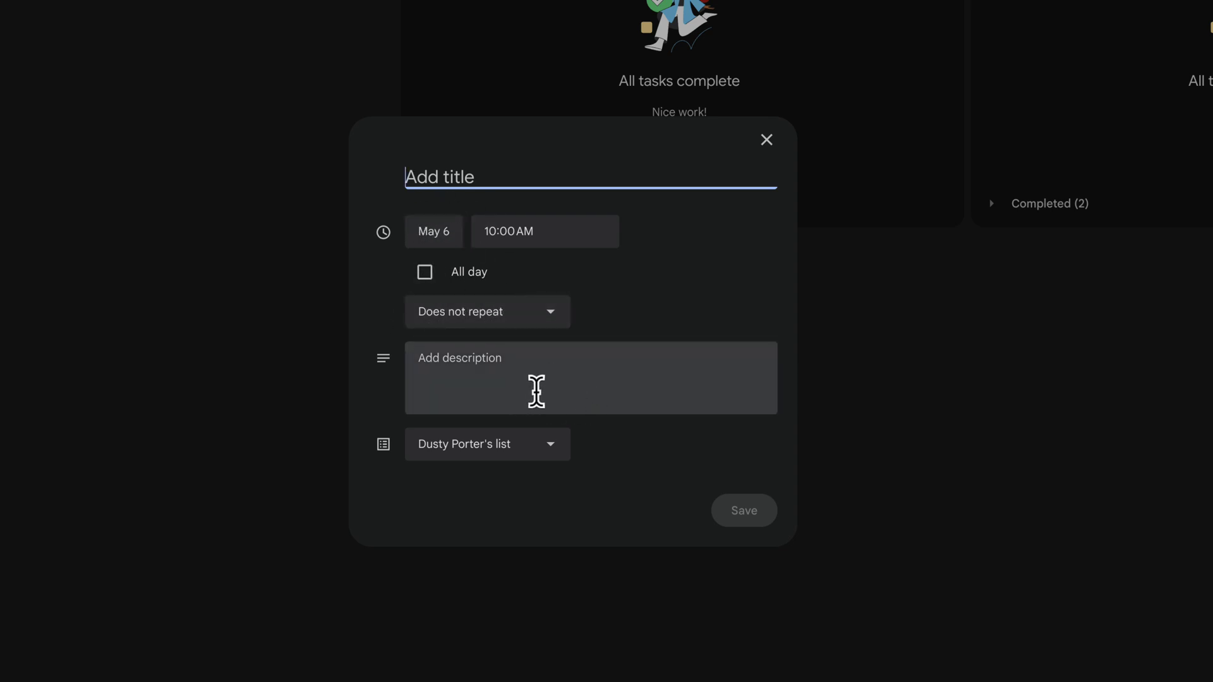
{"action": "left_click", "coordinate": [461, 448]}
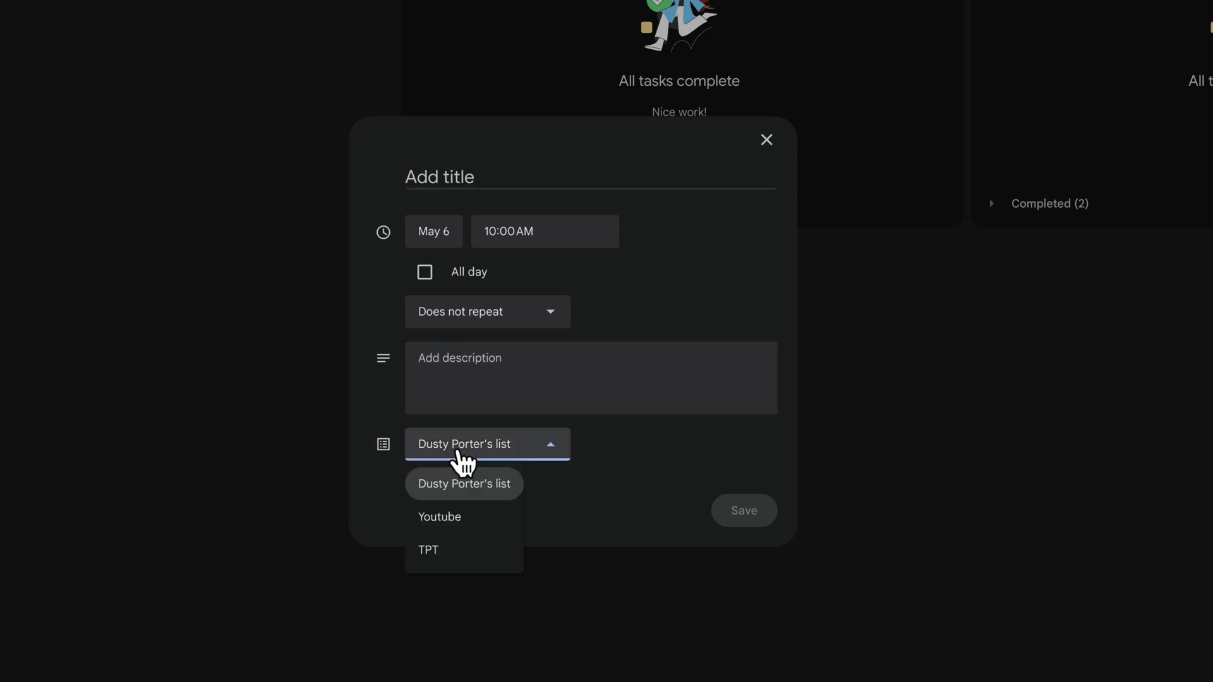
{"action": "left_click", "coordinate": [606, 483]}
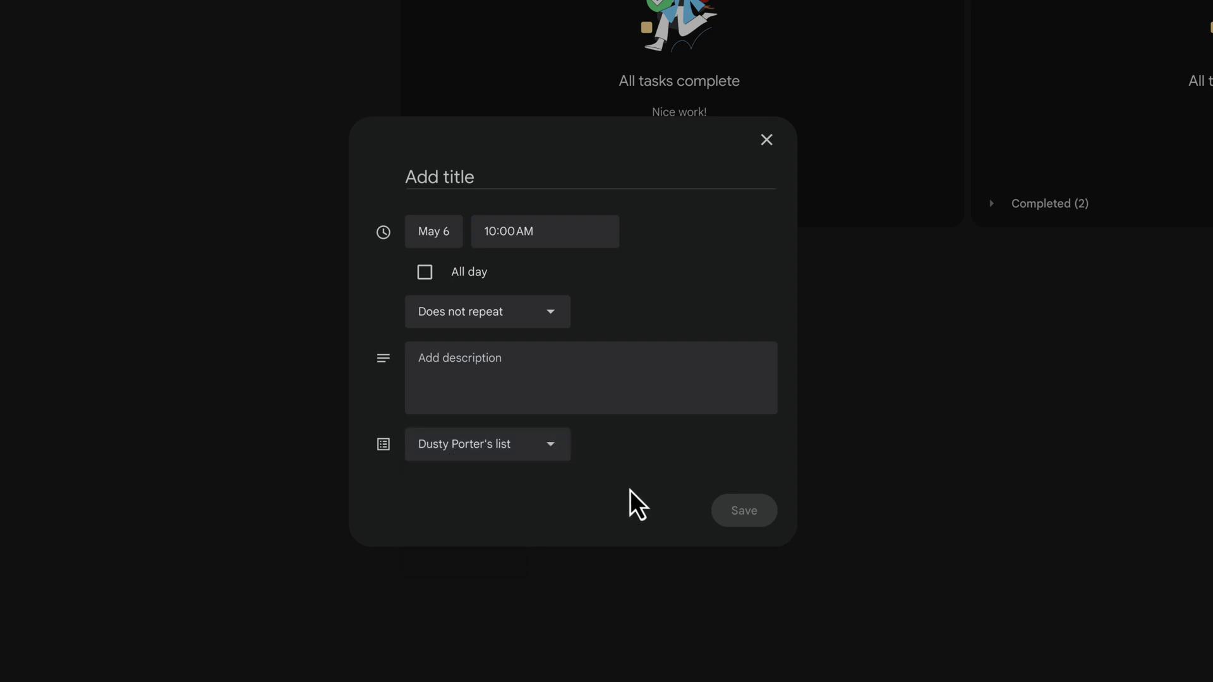
{"action": "left_click", "coordinate": [572, 182]}
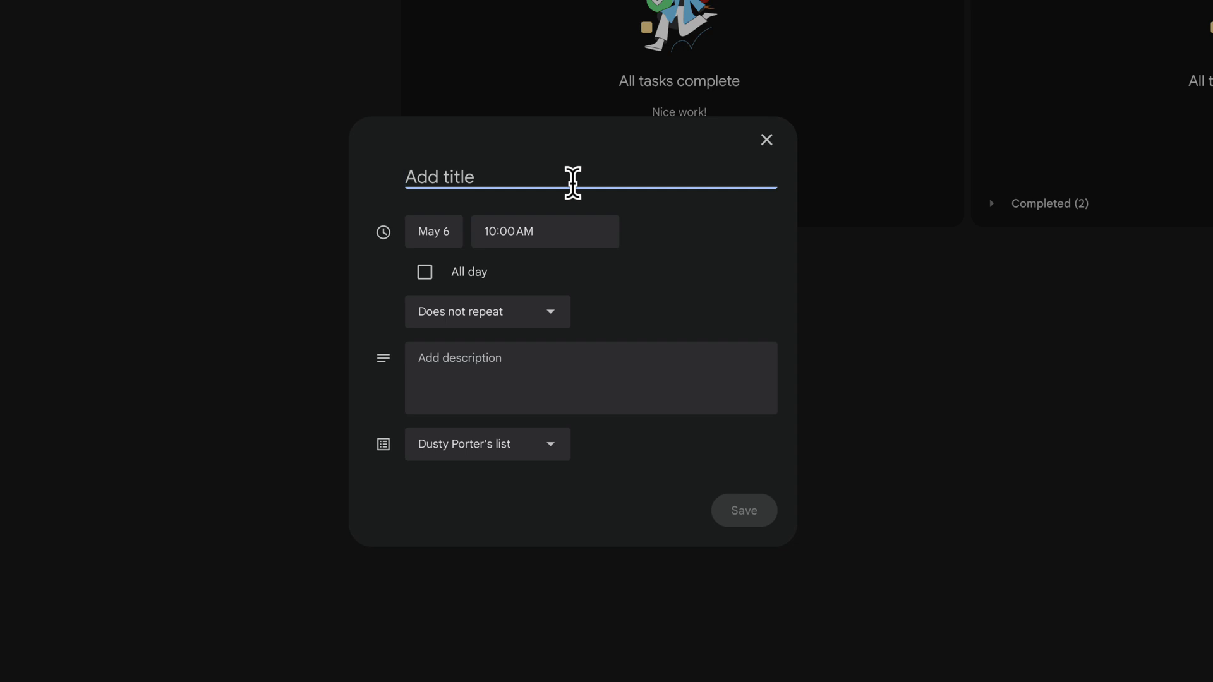
{"action": "type", "text": "Task 1"}
{"action": "left_click", "coordinate": [761, 513]}
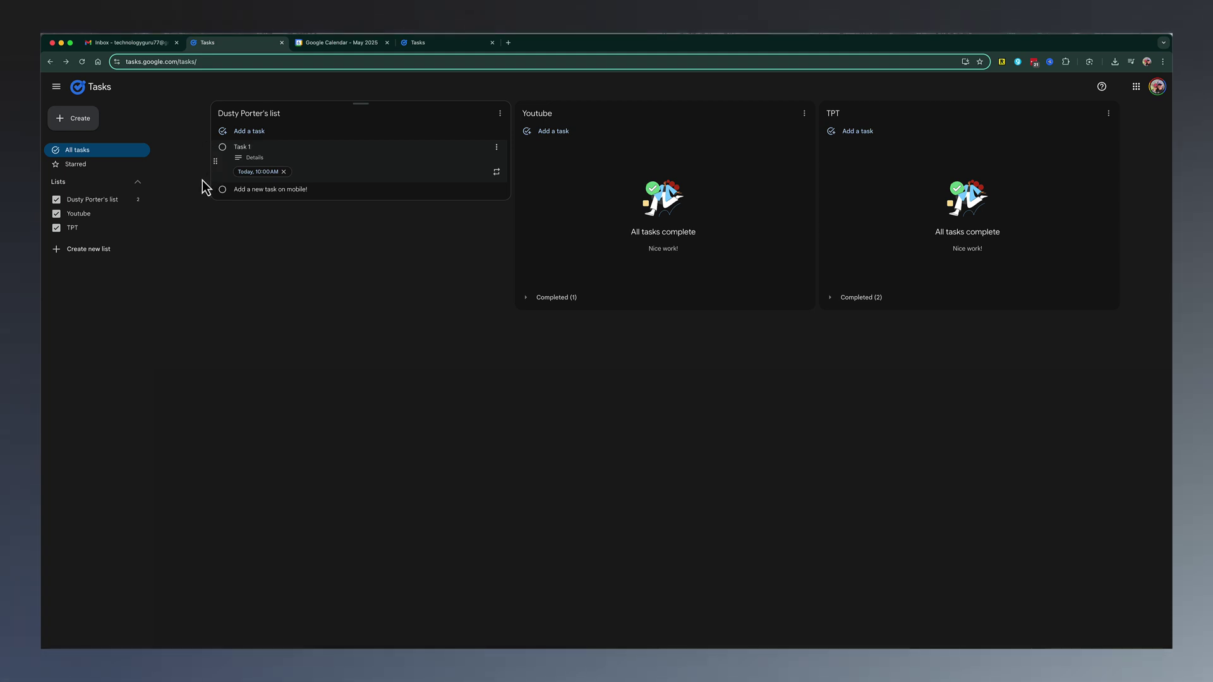
Step: Complete Task 1 and retitle the mobile task to 'Add a new task on!'
{"action": "left_click", "coordinate": [222, 148]}
{"action": "triple_click", "coordinate": [278, 147]}
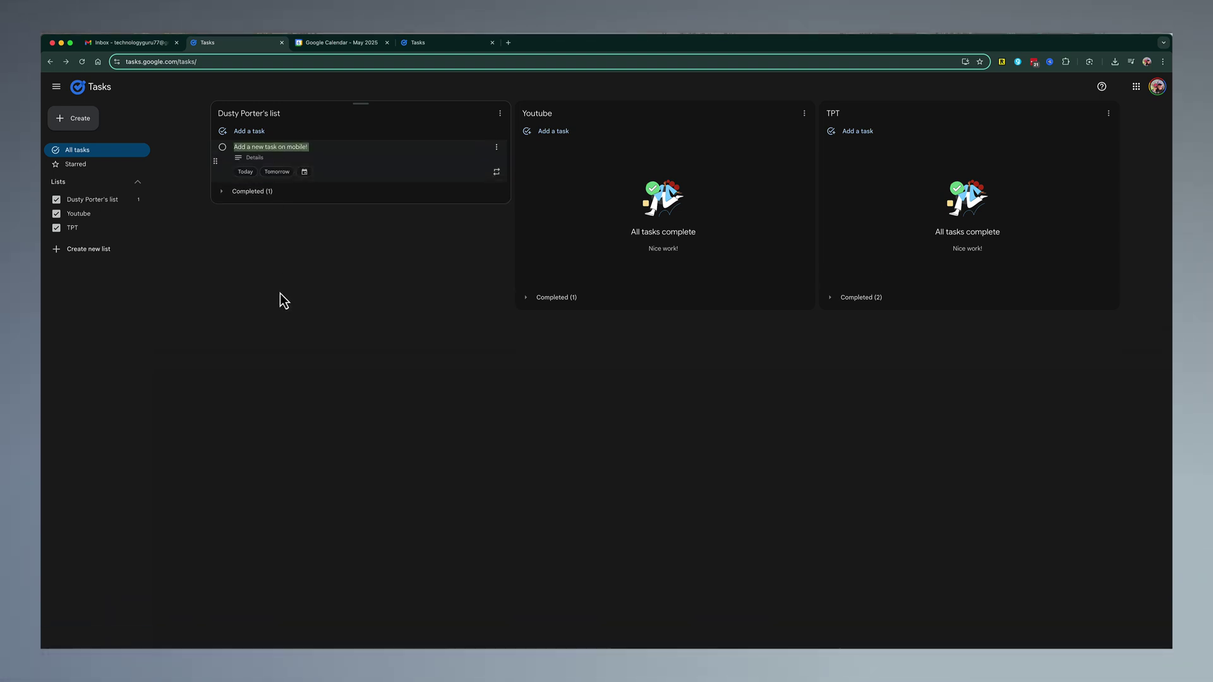
{"action": "left_click", "coordinate": [308, 147]}
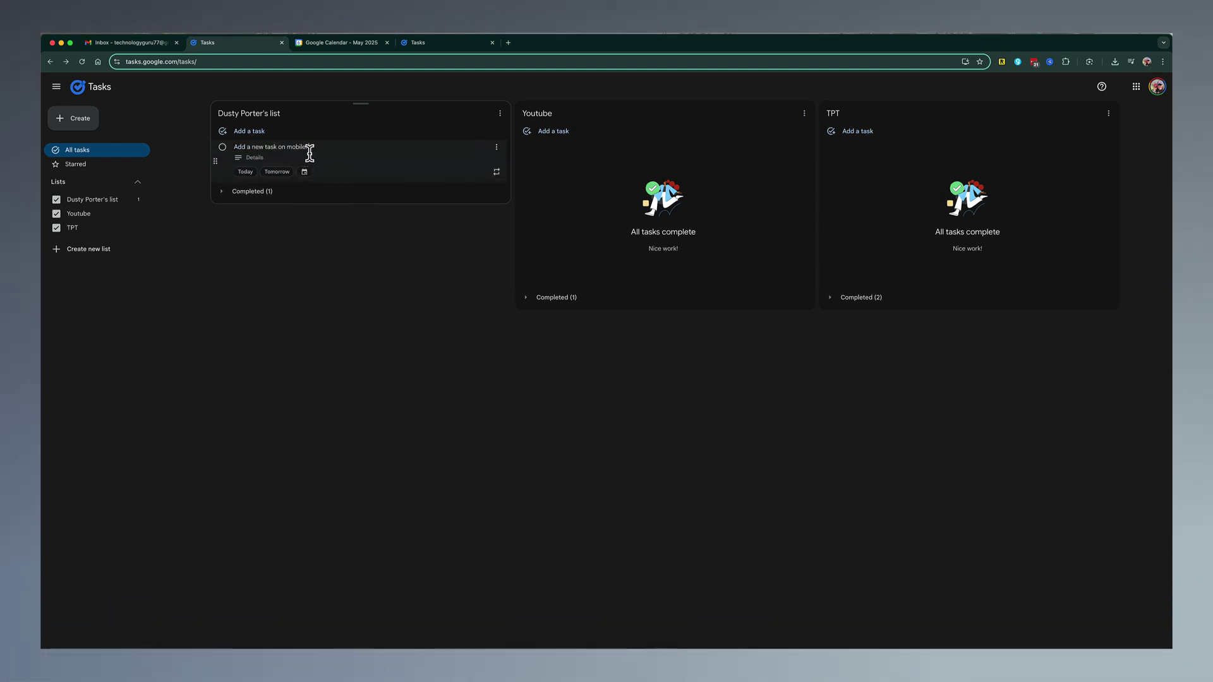
{"action": "key", "text": "BackSpace"}
{"action": "key", "text": "BackSpace"}
{"action": "key", "text": "BackSpace"}
{"action": "key", "text": "BackSpace"}
{"action": "key", "text": "BackSpace"}
{"action": "key", "text": "BackSpace"}
{"action": "key", "text": "BackSpace"}
{"action": "key", "text": "BackSpace"}
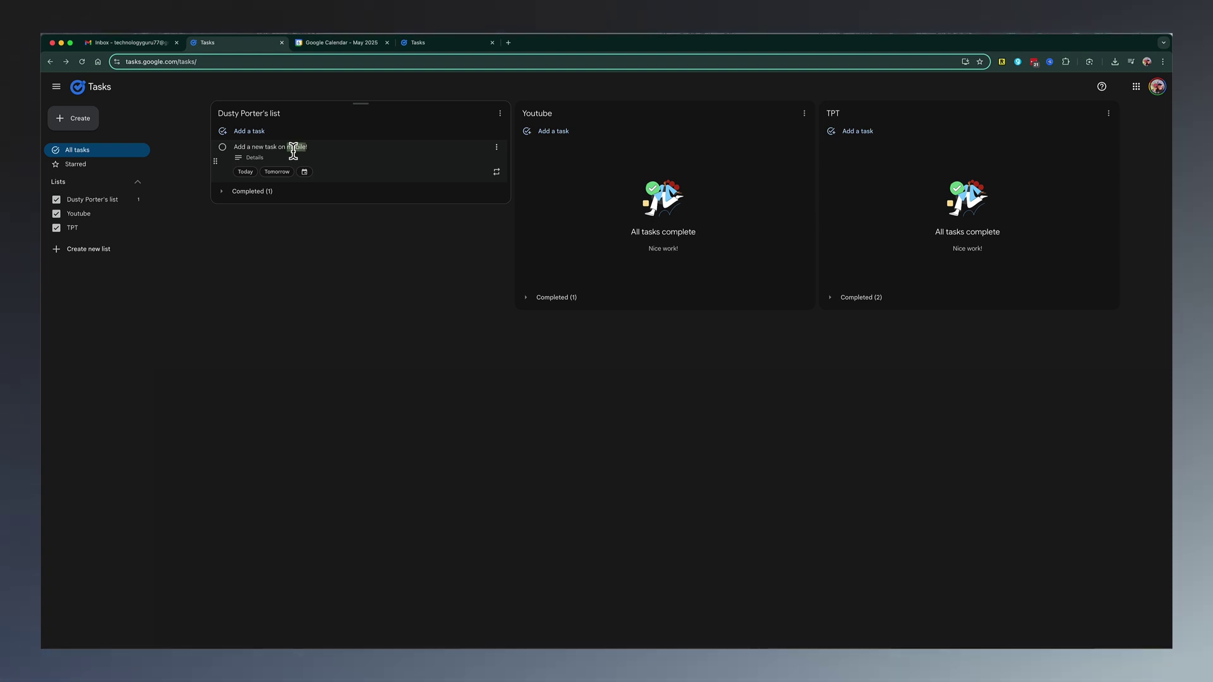
{"action": "type", "text": "!"}
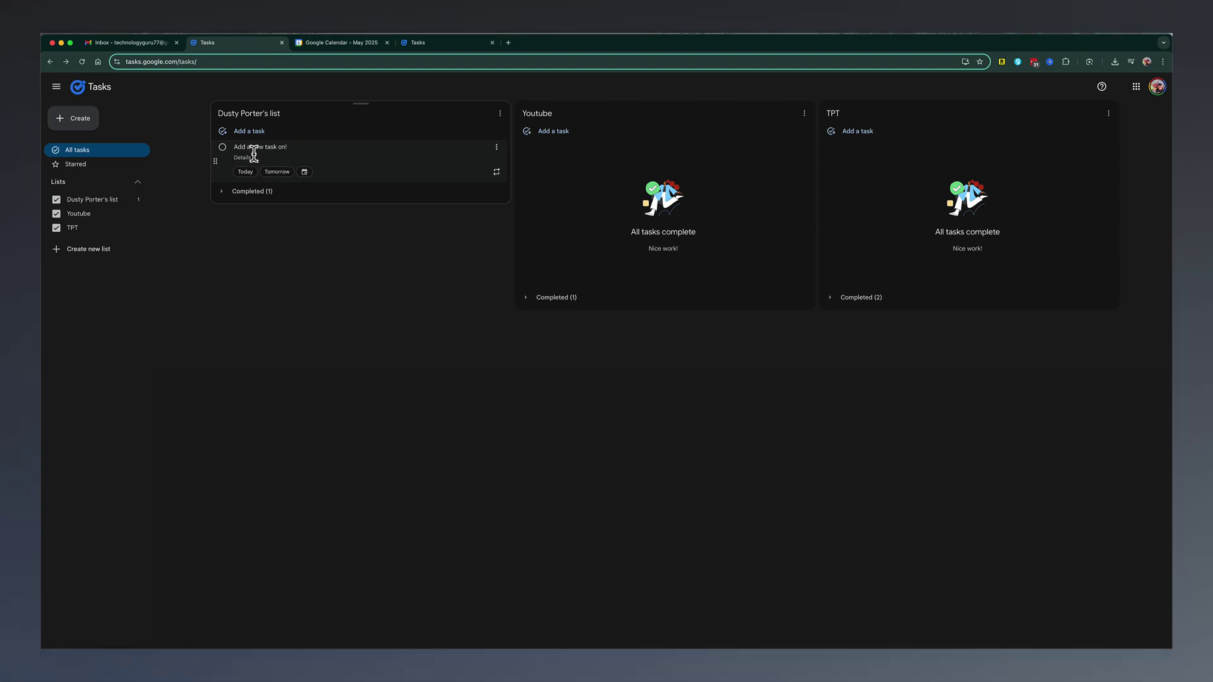
Step: Toggle the Today due date on and off, then mark 'Add a new task on!' complete
{"action": "left_click", "coordinate": [246, 172]}
{"action": "left_click", "coordinate": [258, 171]}
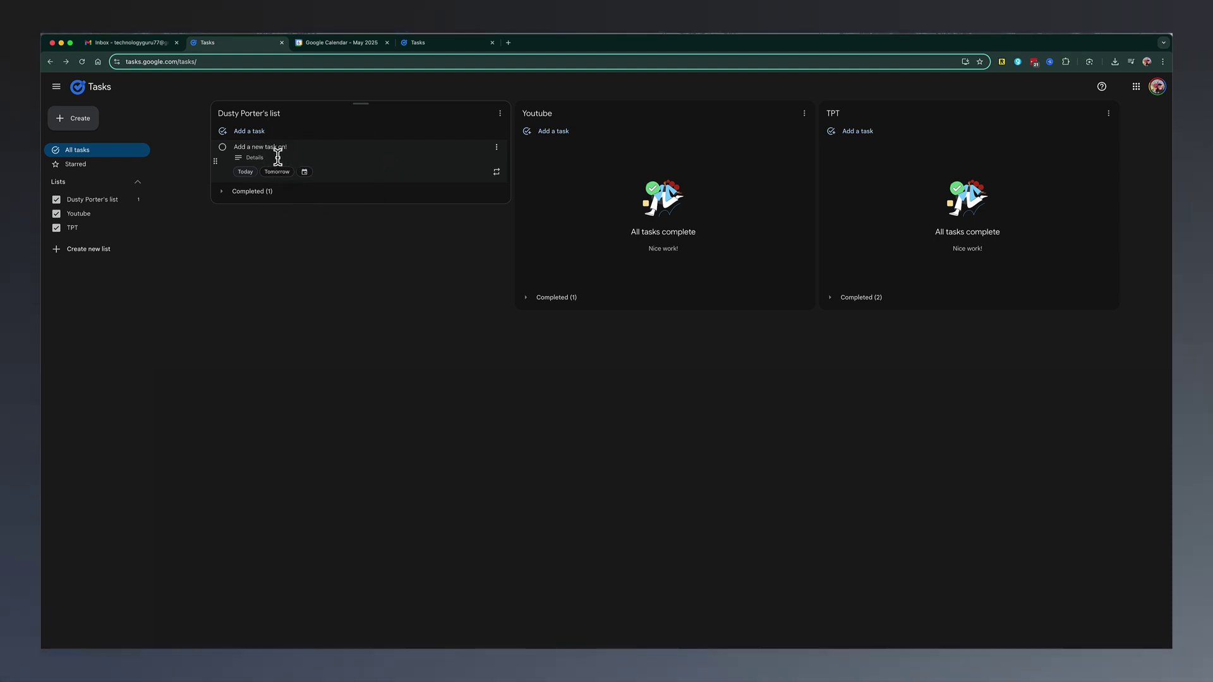
{"action": "left_click", "coordinate": [223, 148]}
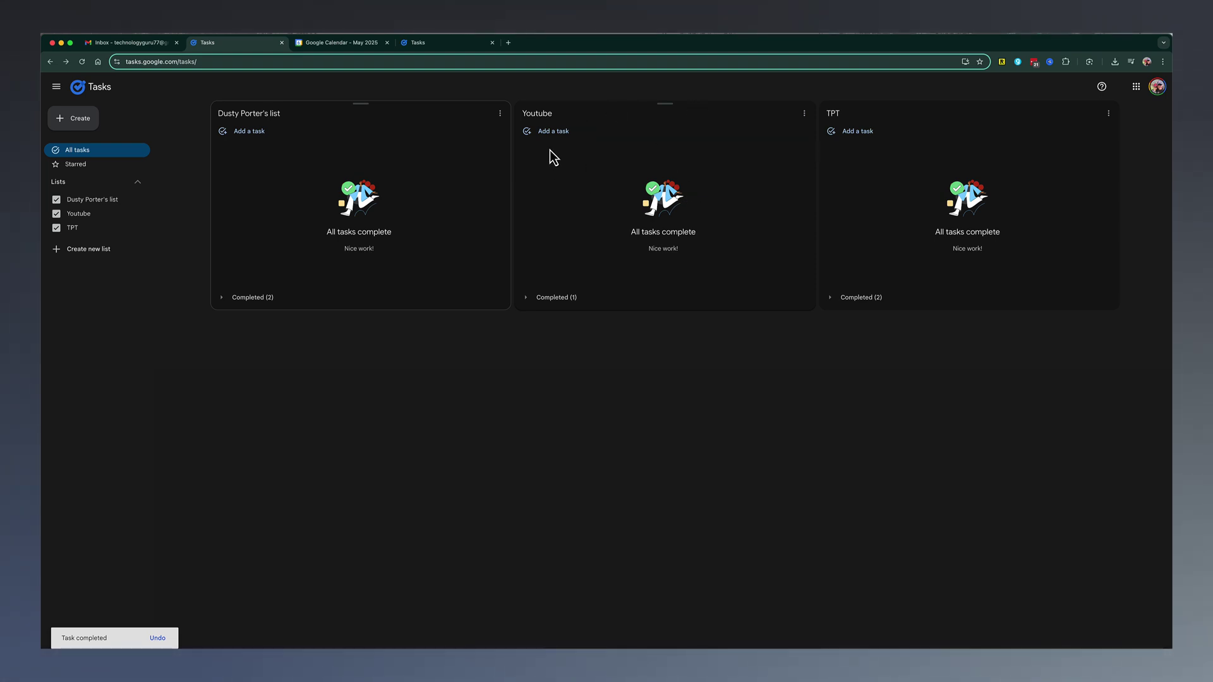
Step: Add an open task named 'Task 2' to the Youtube list
{"action": "left_click", "coordinate": [551, 132]}
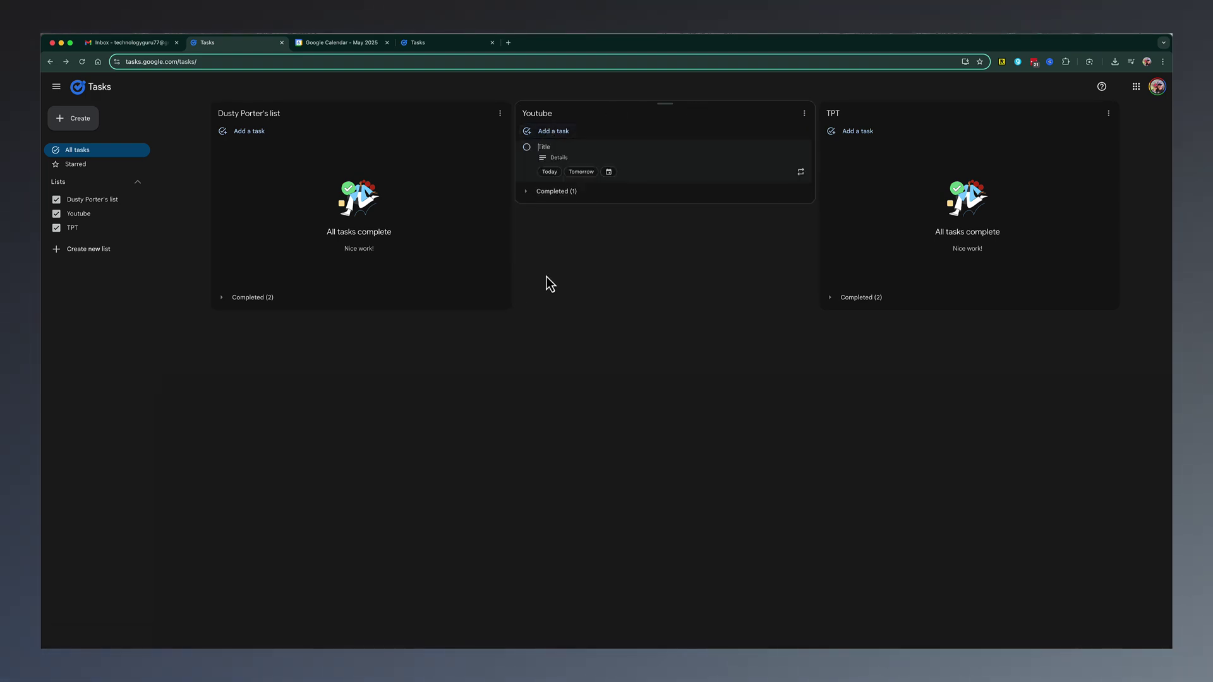
{"action": "type", "text": "Task 2"}
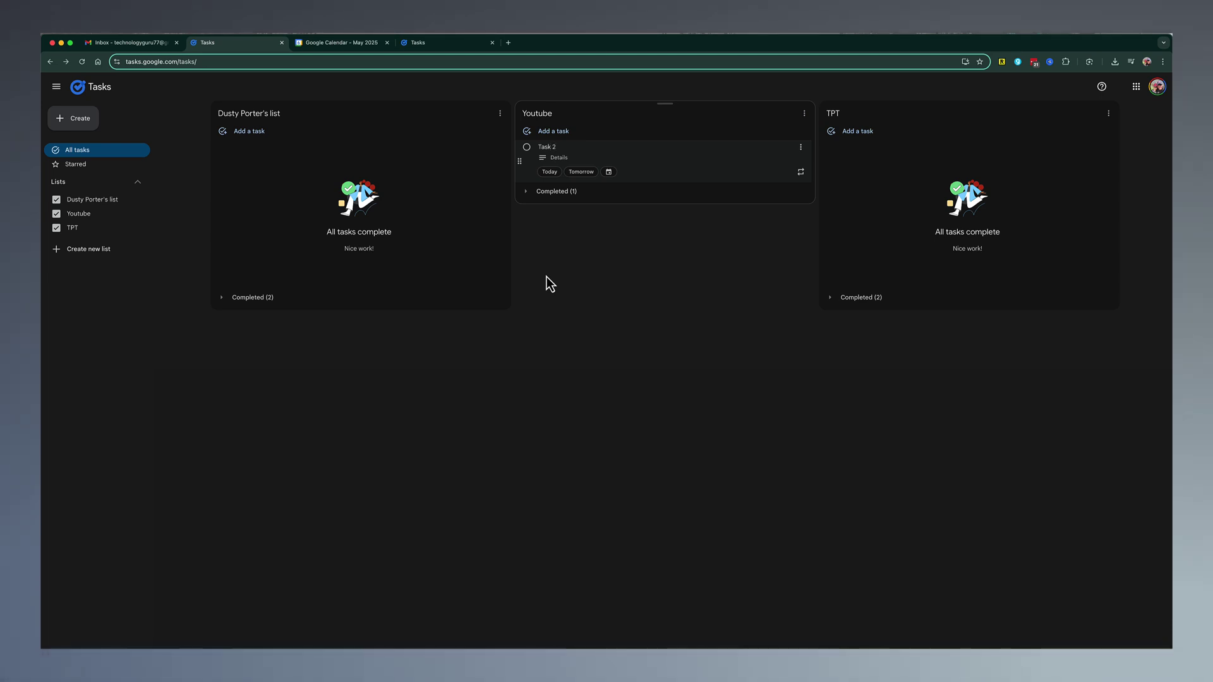
{"action": "left_click", "coordinate": [547, 276]}
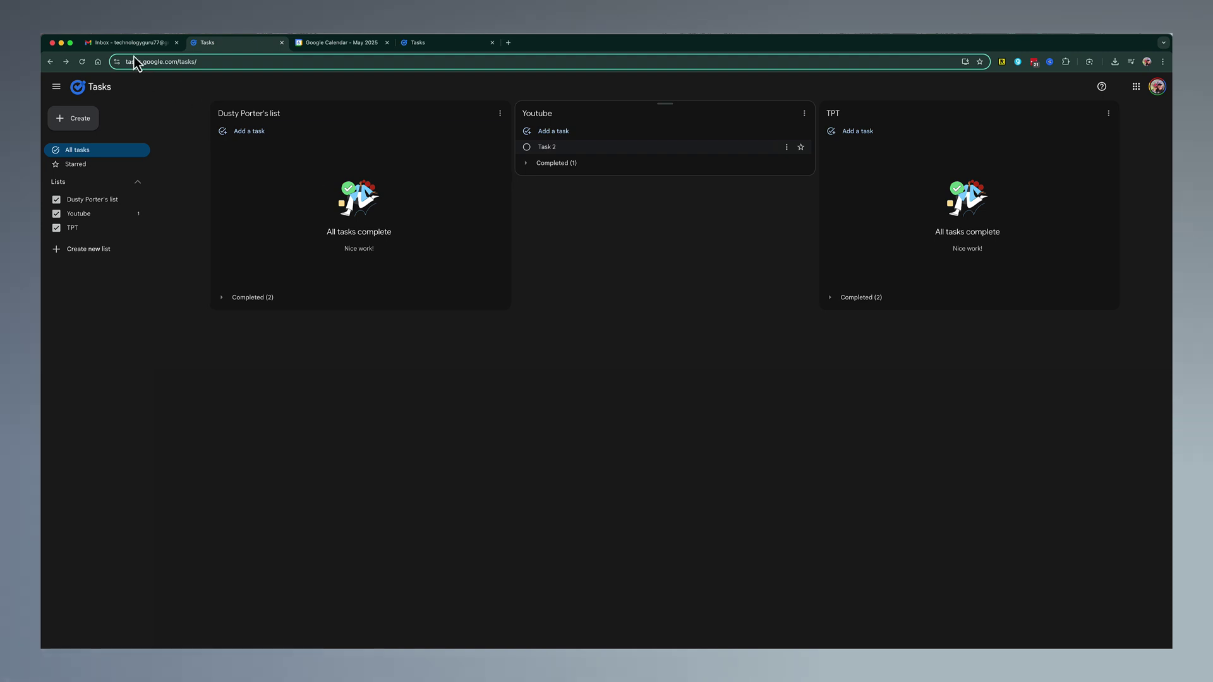
Step: From Gmail's Tasks panel, complete Task 2 in the Youtube list, then return to Tasks
{"action": "left_click", "coordinate": [132, 45]}
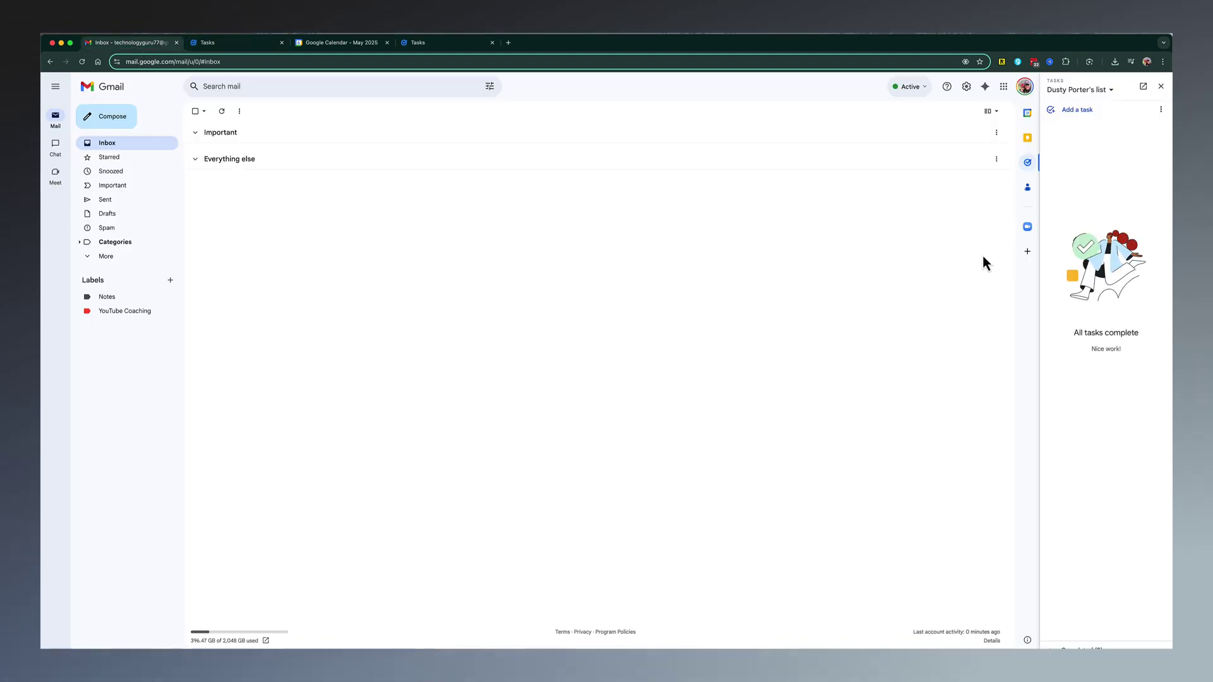
{"action": "left_click", "coordinate": [1077, 90]}
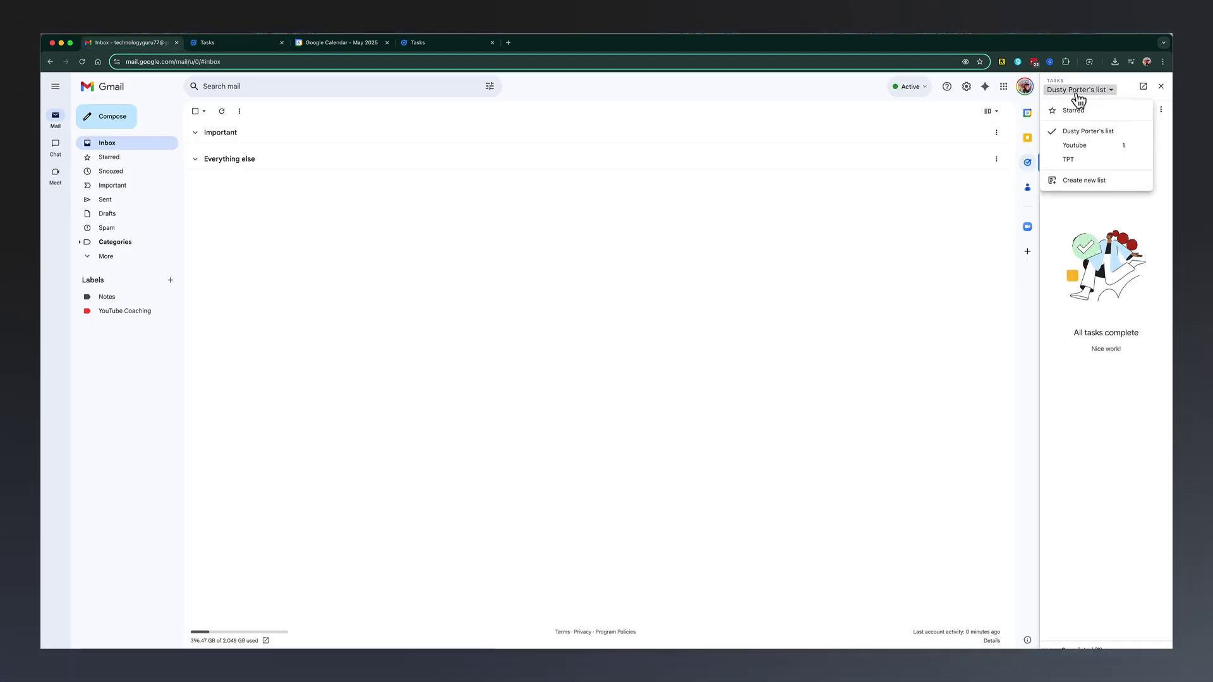
{"action": "left_click", "coordinate": [1077, 147]}
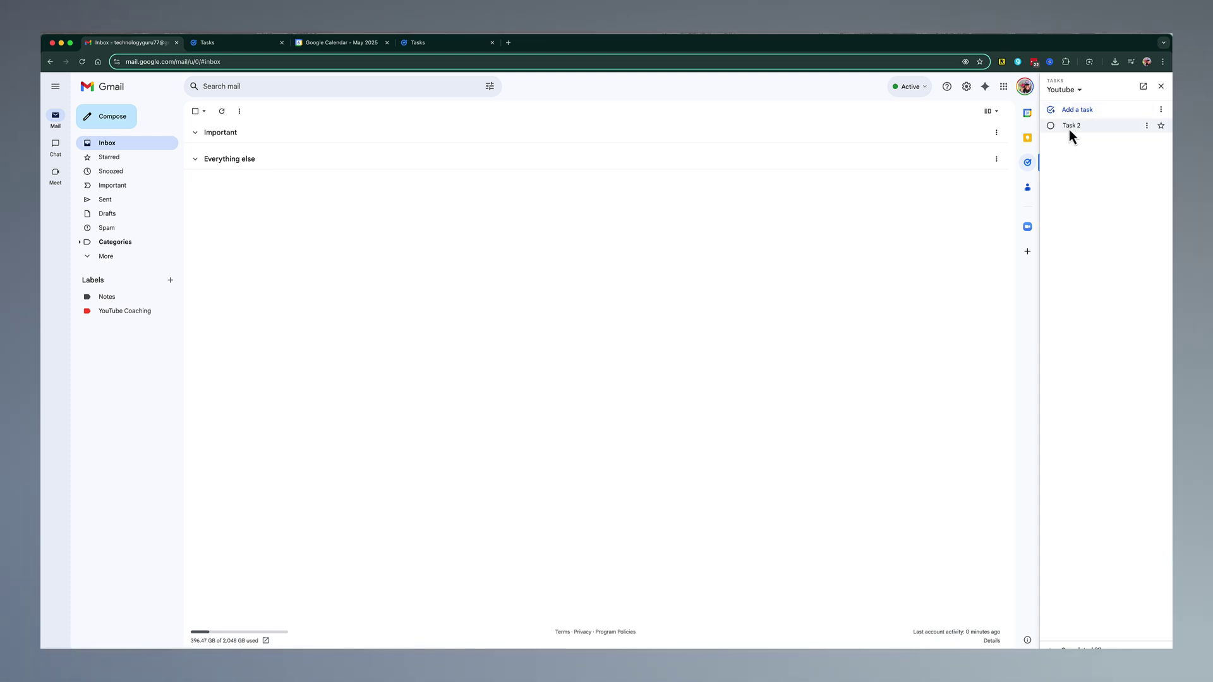
{"action": "left_click", "coordinate": [1051, 125]}
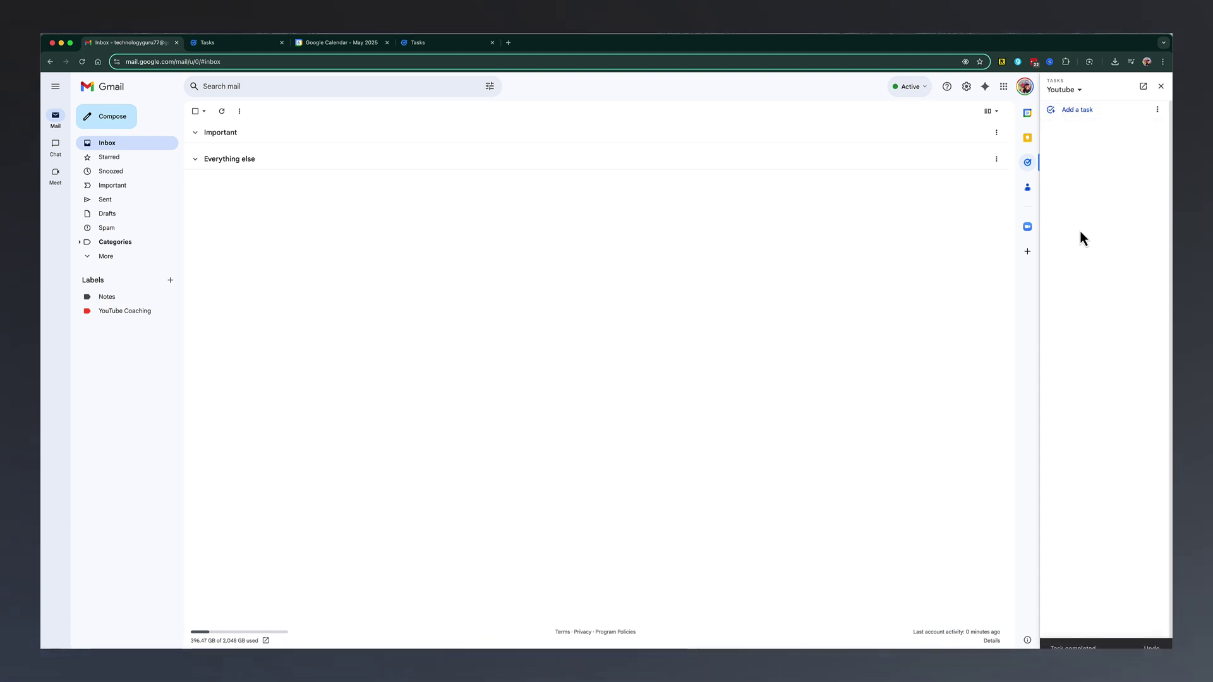
{"action": "left_click", "coordinate": [234, 42]}
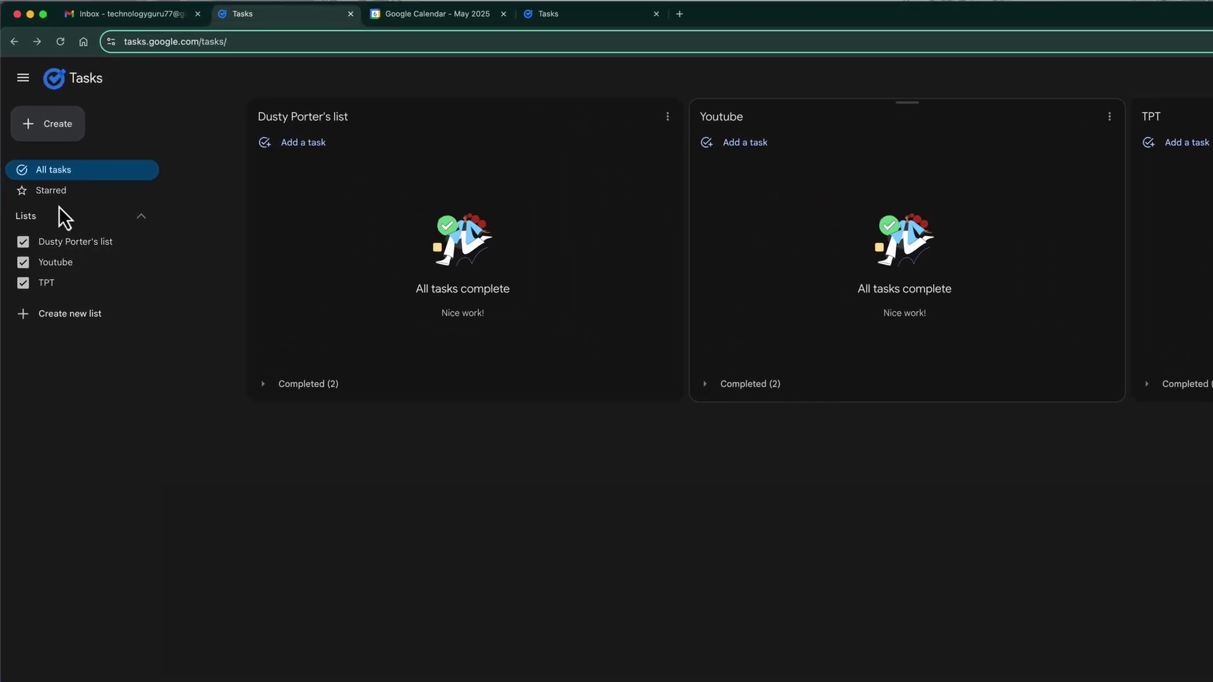
Step: Collapse and re-expand the Lists section and begin creating a new list
{"action": "left_click", "coordinate": [136, 218]}
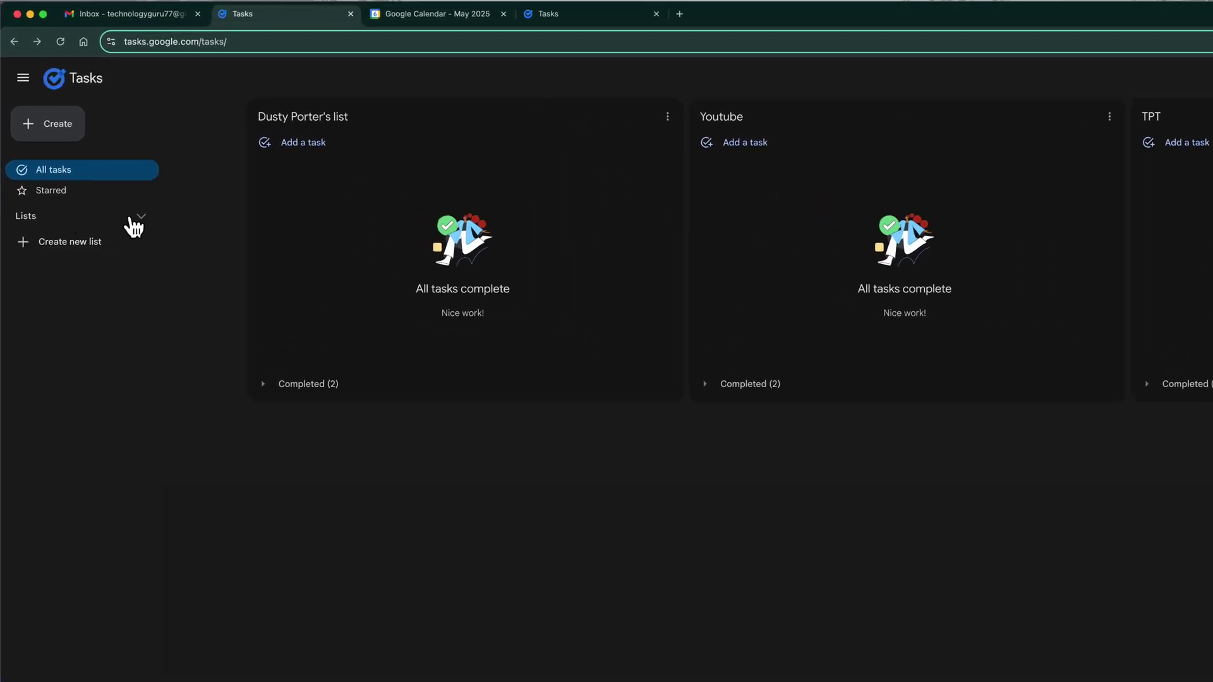
{"action": "left_click", "coordinate": [96, 221]}
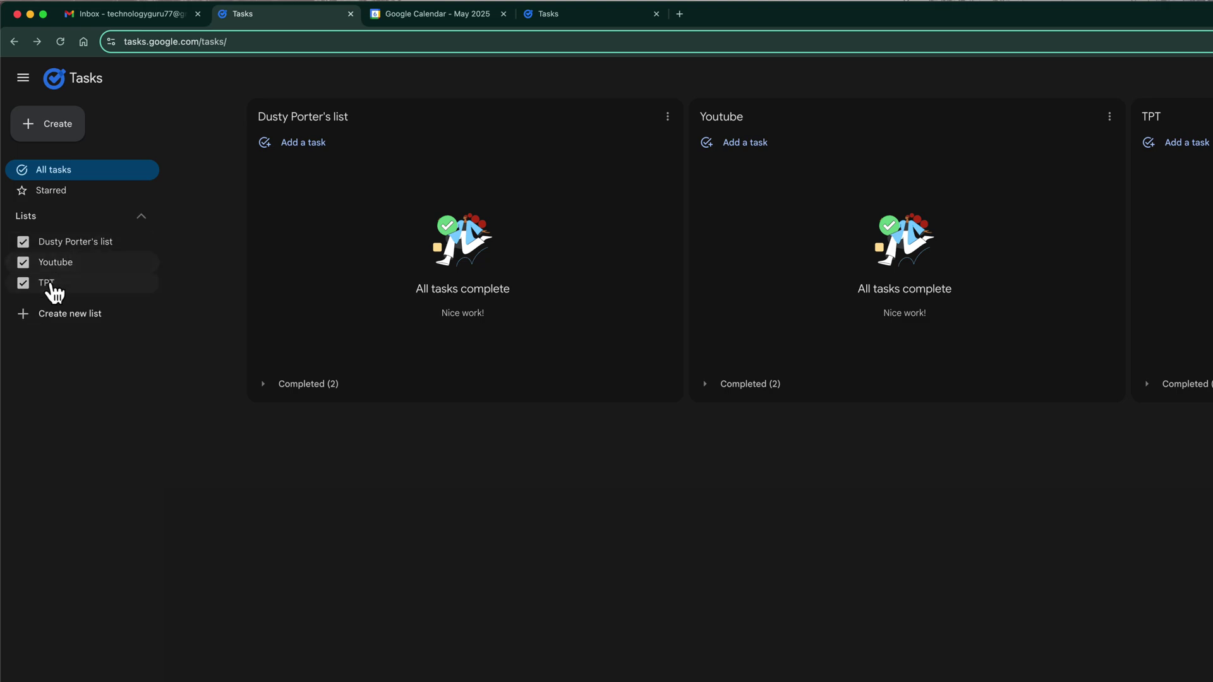
{"action": "left_click", "coordinate": [60, 315]}
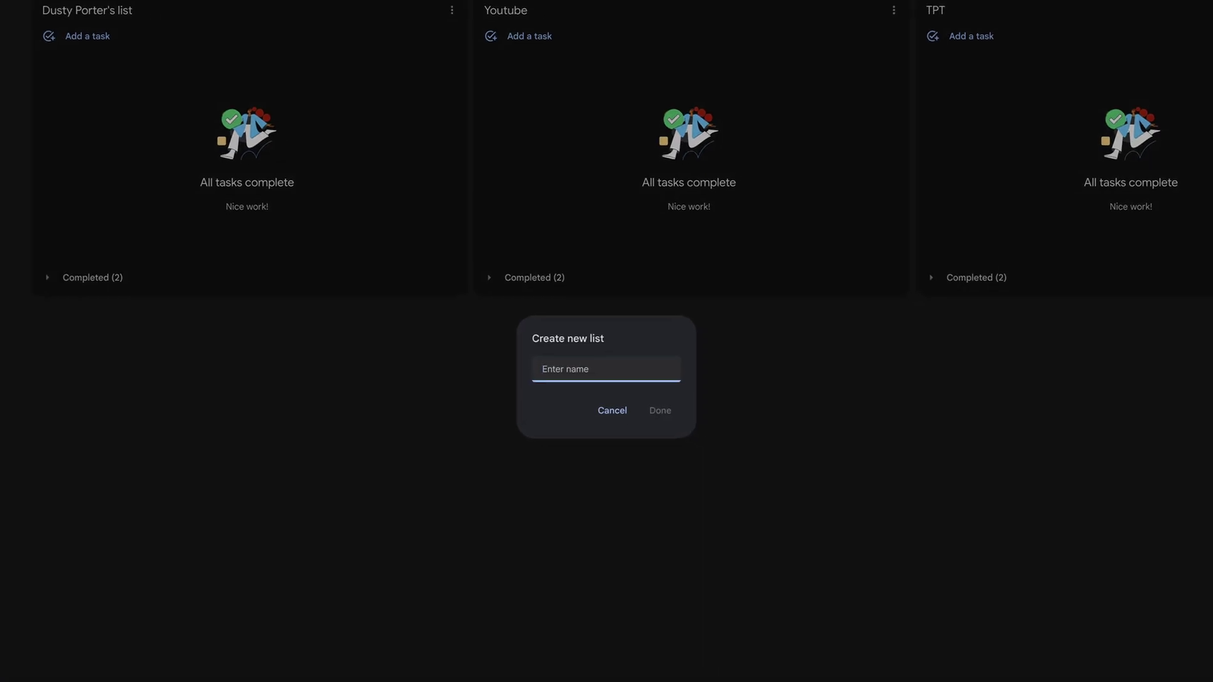
Step: Create the Podcast list, move it beside the first list, then delete it
{"action": "type", "text": "Podcast"}
{"action": "key", "text": "Return"}
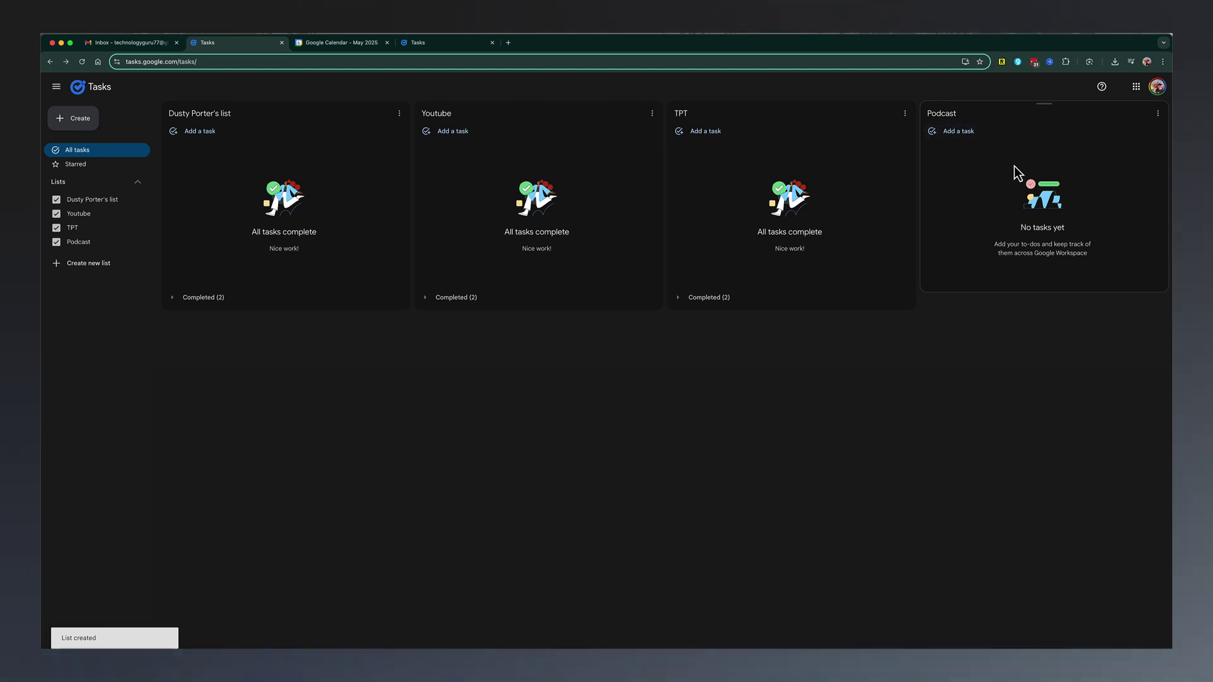
{"action": "left_click_drag", "start_coordinate": [1034, 114], "coordinate": [414, 138]}
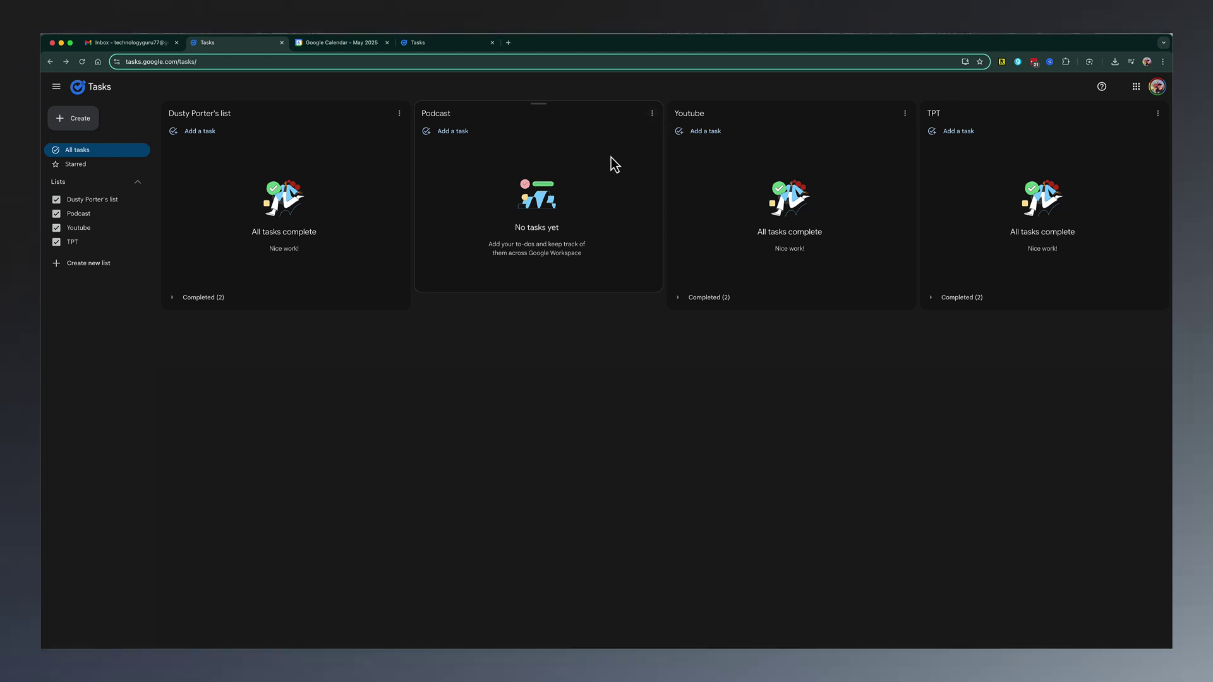
{"action": "left_click", "coordinate": [653, 115]}
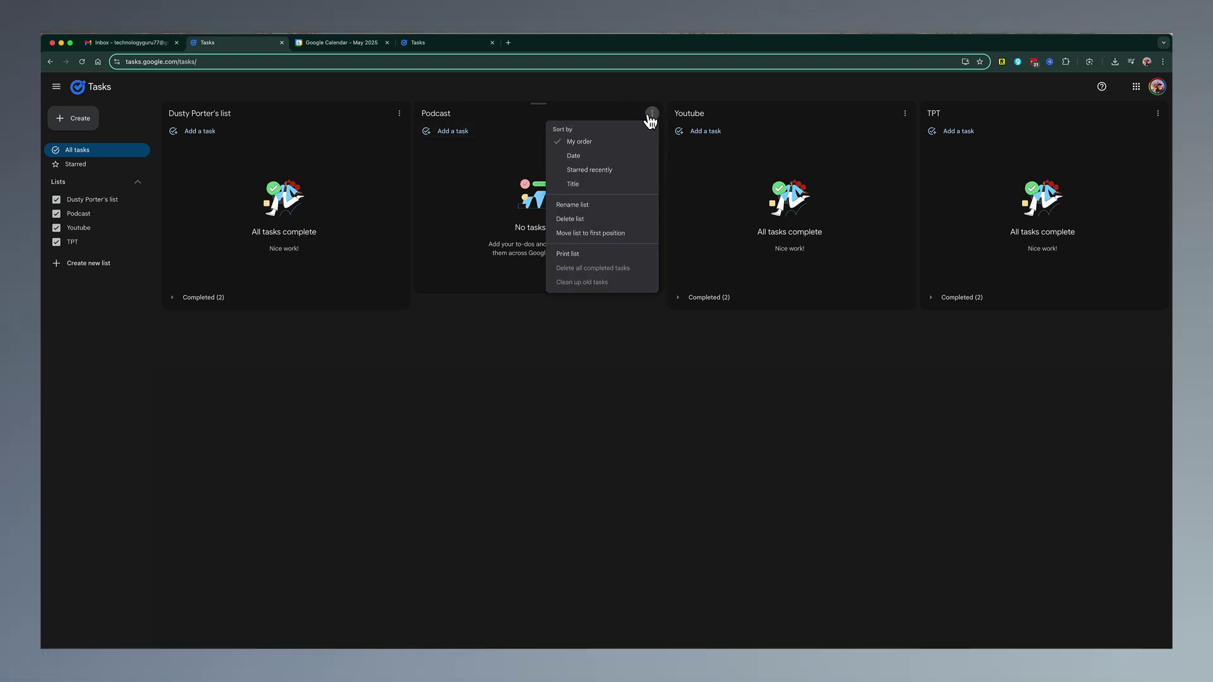
{"action": "left_click", "coordinate": [579, 221]}
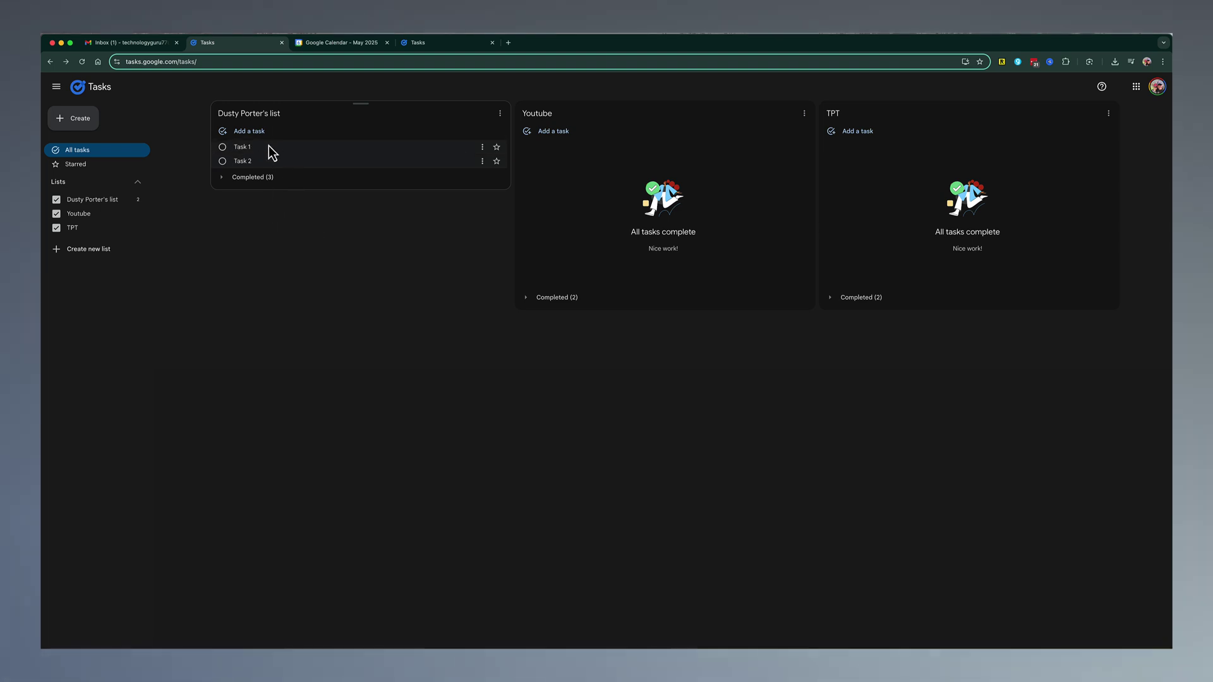
Step: Reorder the personal list so Task 2 sits above Task 1, and star Task 2
{"action": "left_click_drag", "start_coordinate": [274, 149], "coordinate": [274, 158]}
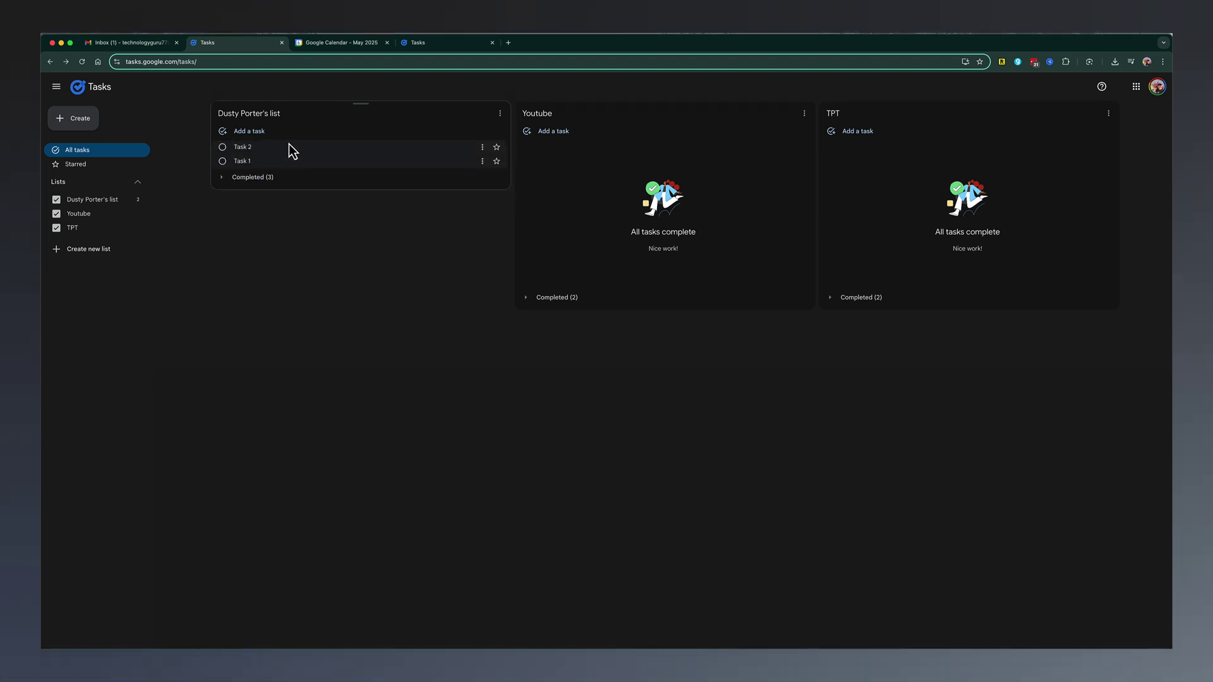
{"action": "left_click", "coordinate": [498, 148]}
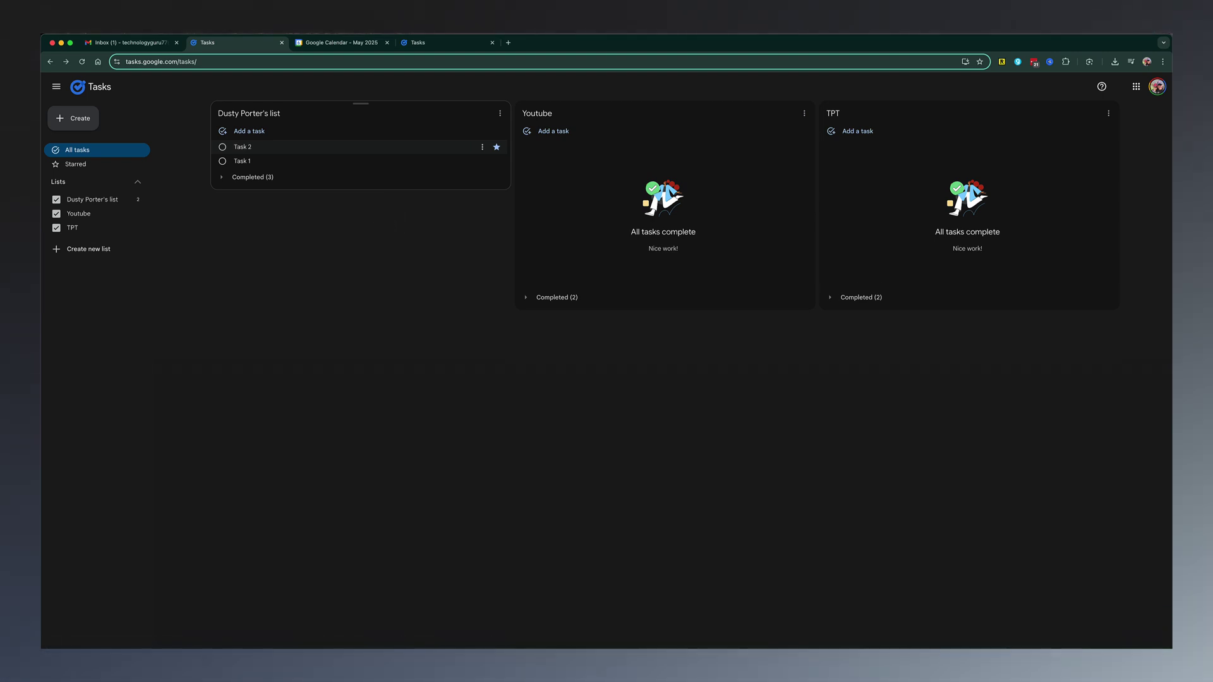
Step: Start a new task titled 'Task 3' and check the custom repeat options without applying them
{"action": "left_click", "coordinate": [74, 120]}
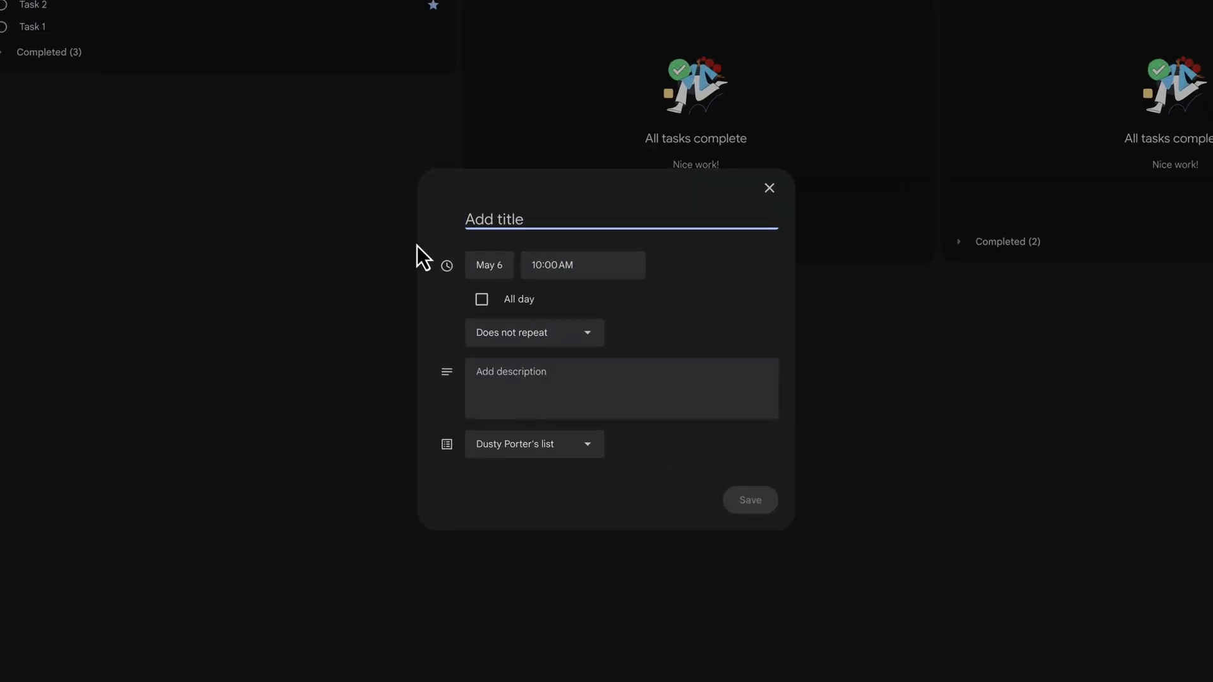
{"action": "type", "text": "Task 3"}
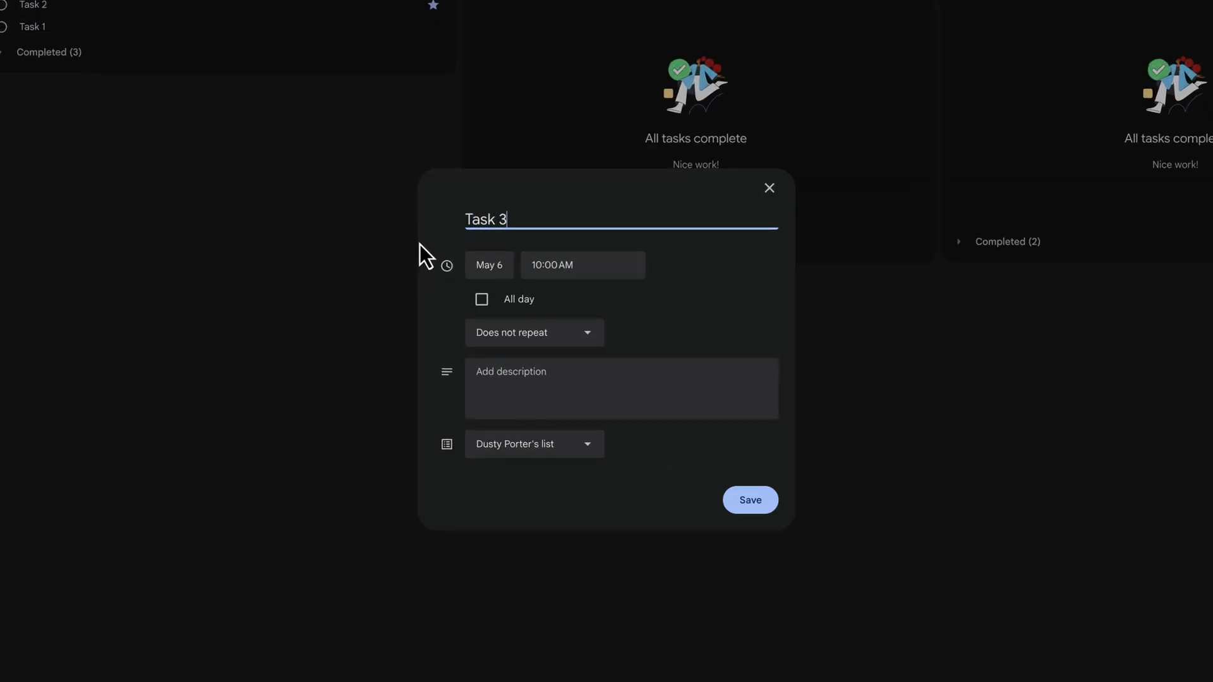
{"action": "left_click", "coordinate": [510, 339]}
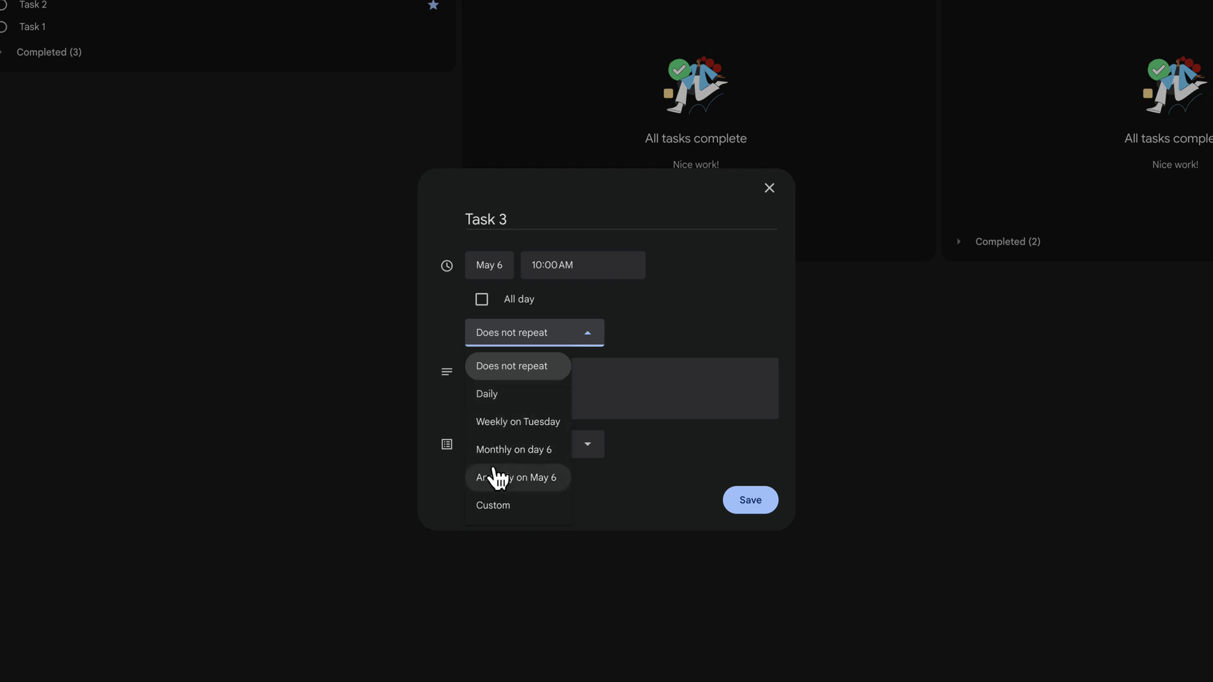
{"action": "left_click", "coordinate": [492, 505]}
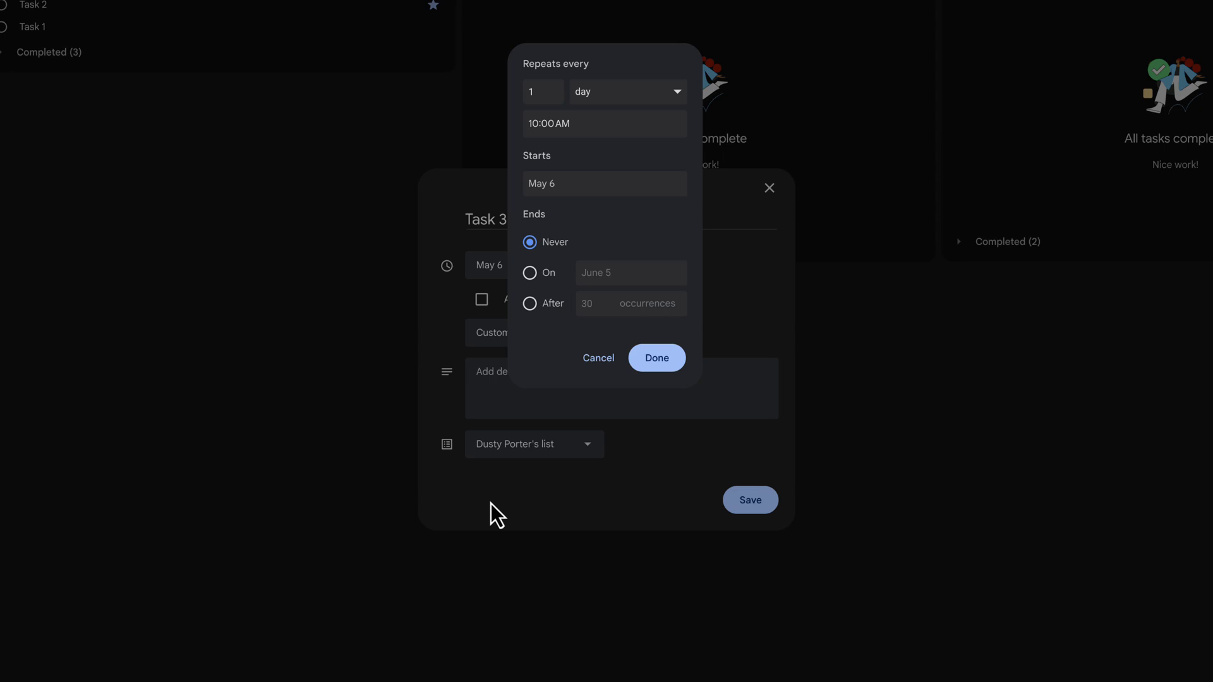
{"action": "left_click", "coordinate": [559, 89]}
Step: Make Task 3 repeat weekly on Tuesday
{"action": "left_click", "coordinate": [644, 360]}
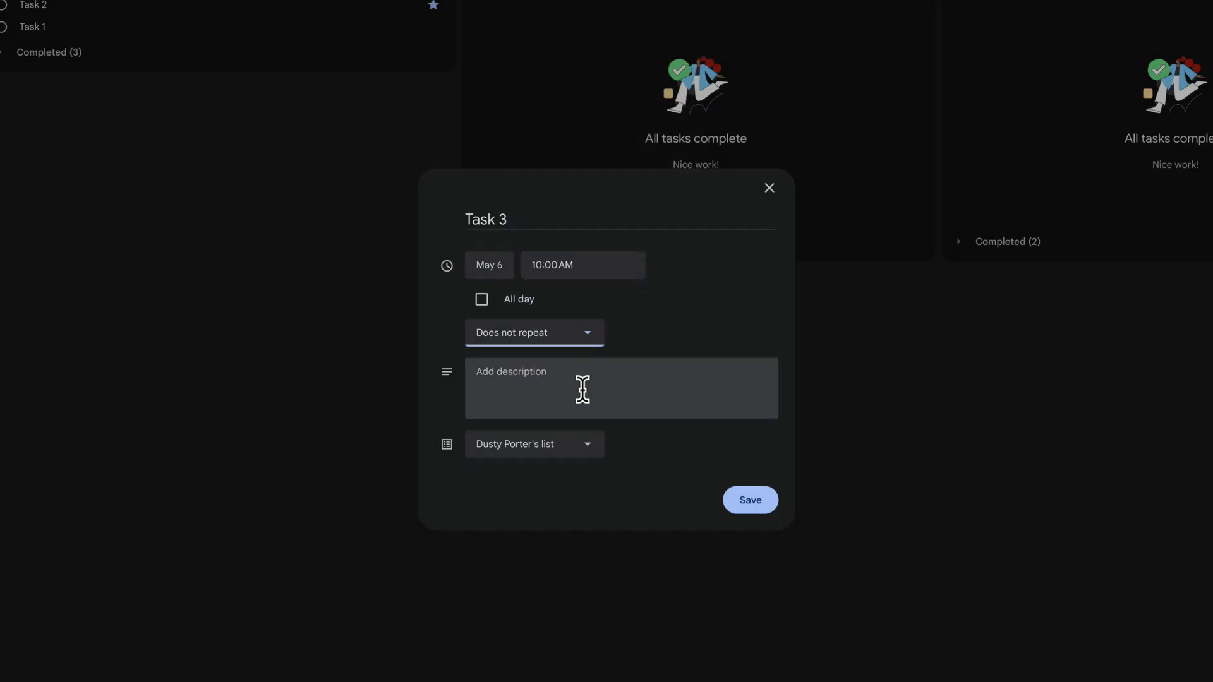
{"action": "left_click", "coordinate": [544, 341]}
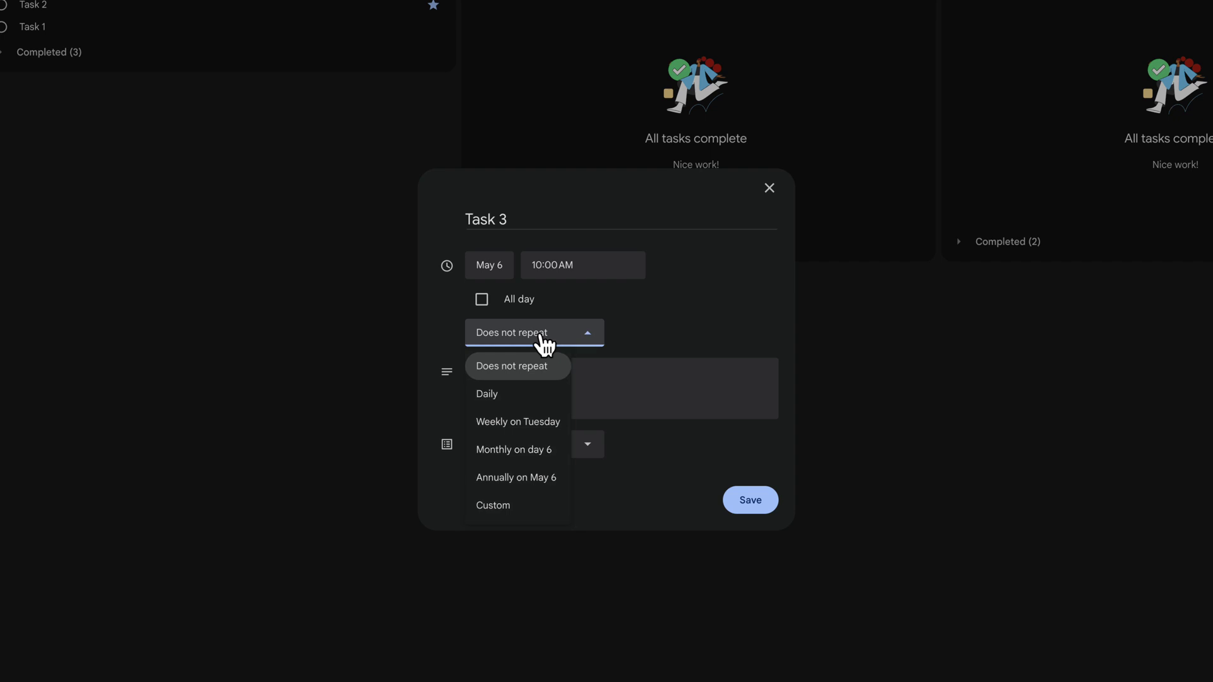
{"action": "left_click", "coordinate": [507, 422]}
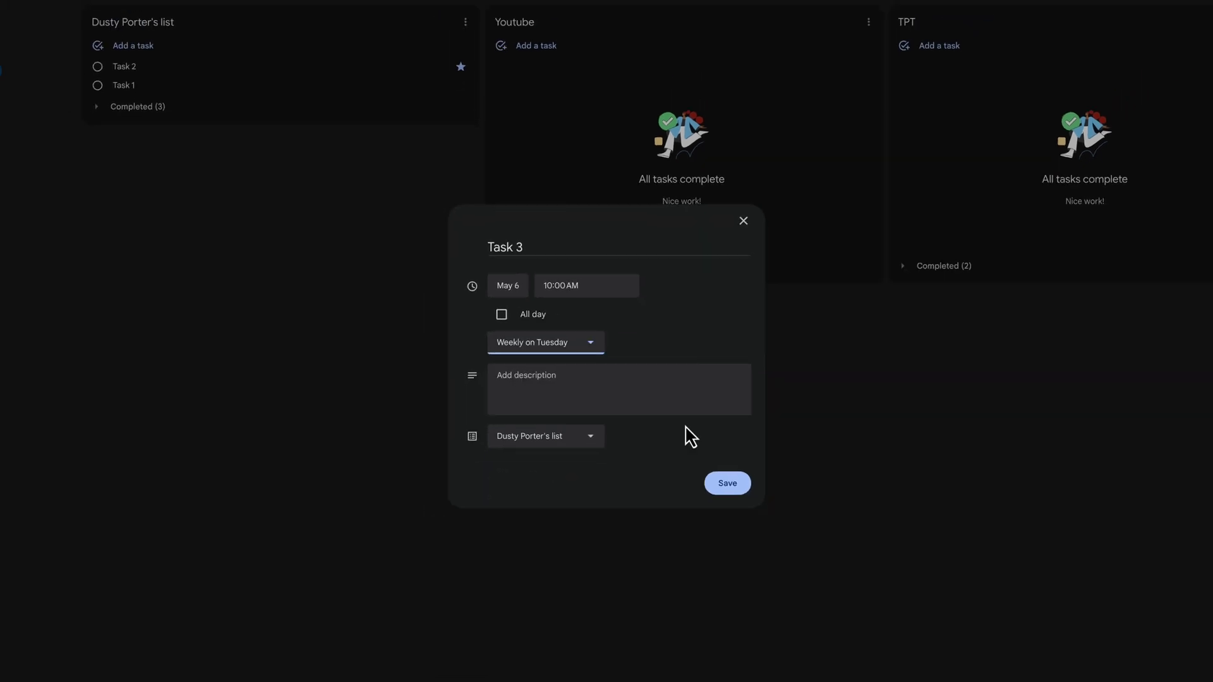
Step: Save the weekly Task 3, then delete it with all its occurrences
{"action": "left_click", "coordinate": [751, 500]}
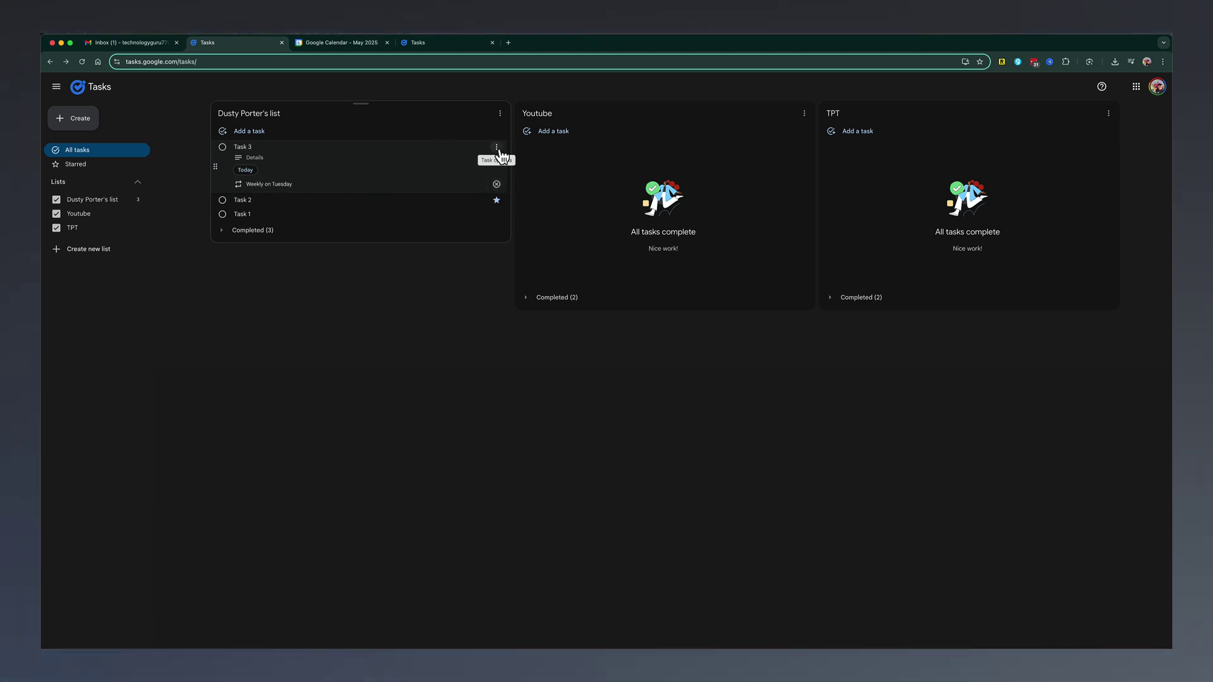
{"action": "left_click", "coordinate": [497, 148]}
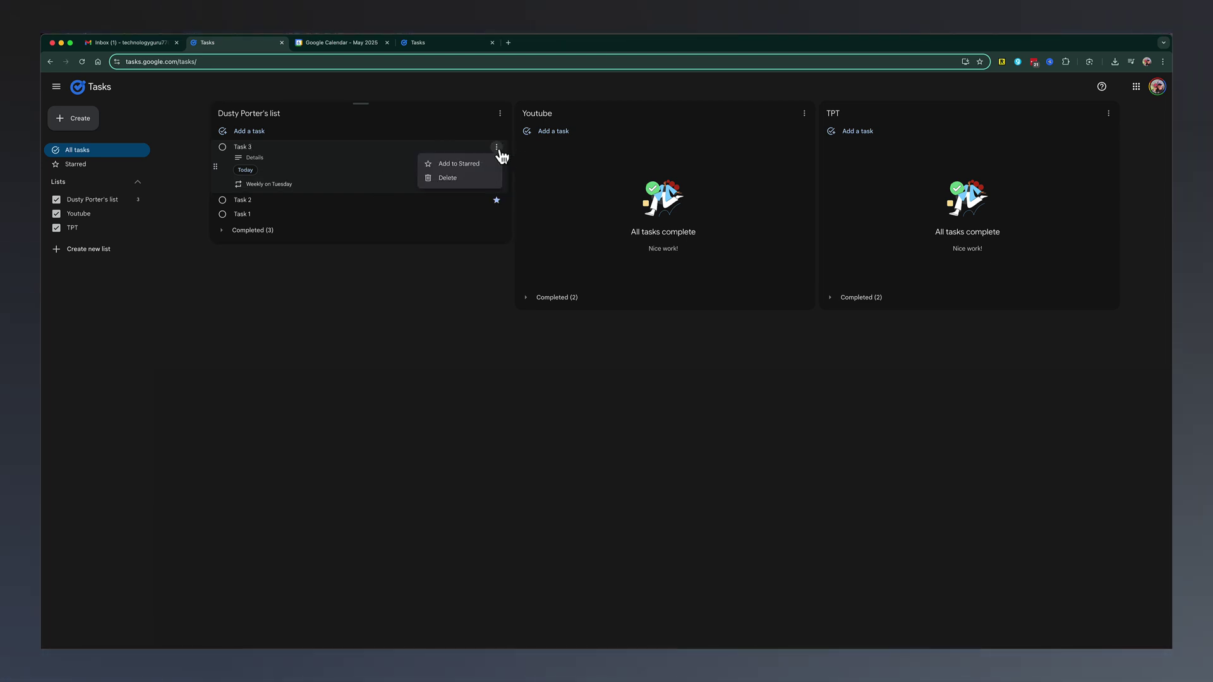
{"action": "left_click", "coordinate": [450, 179]}
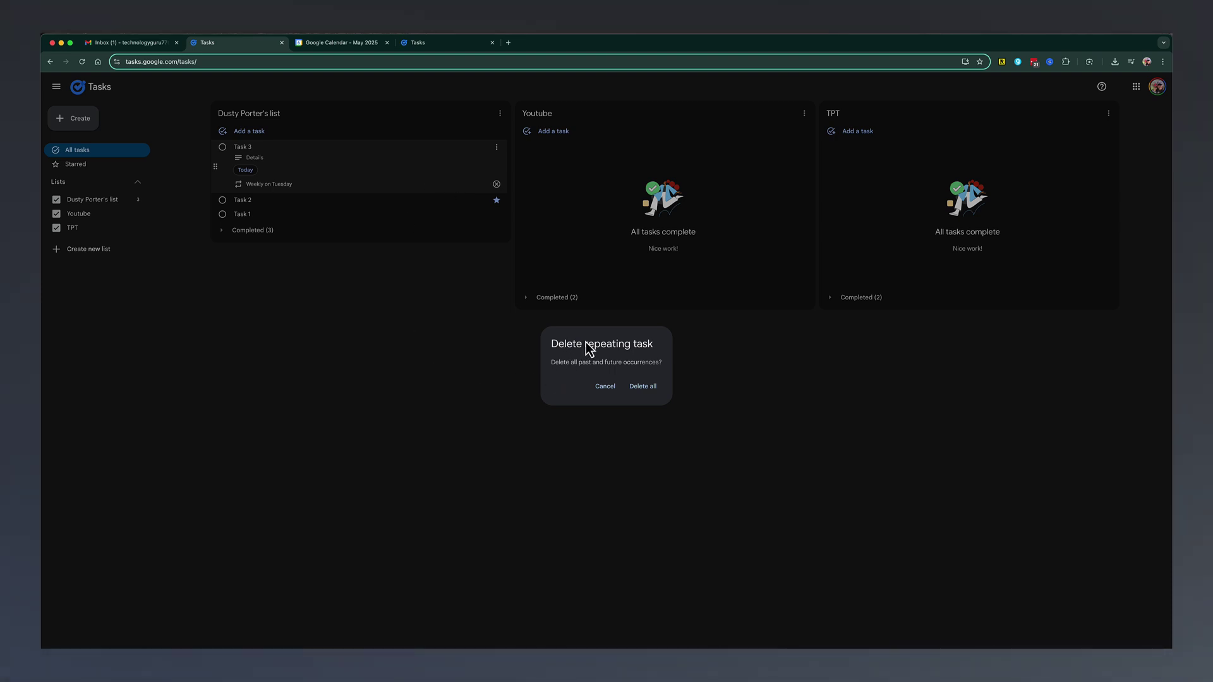
{"action": "left_click", "coordinate": [641, 385]}
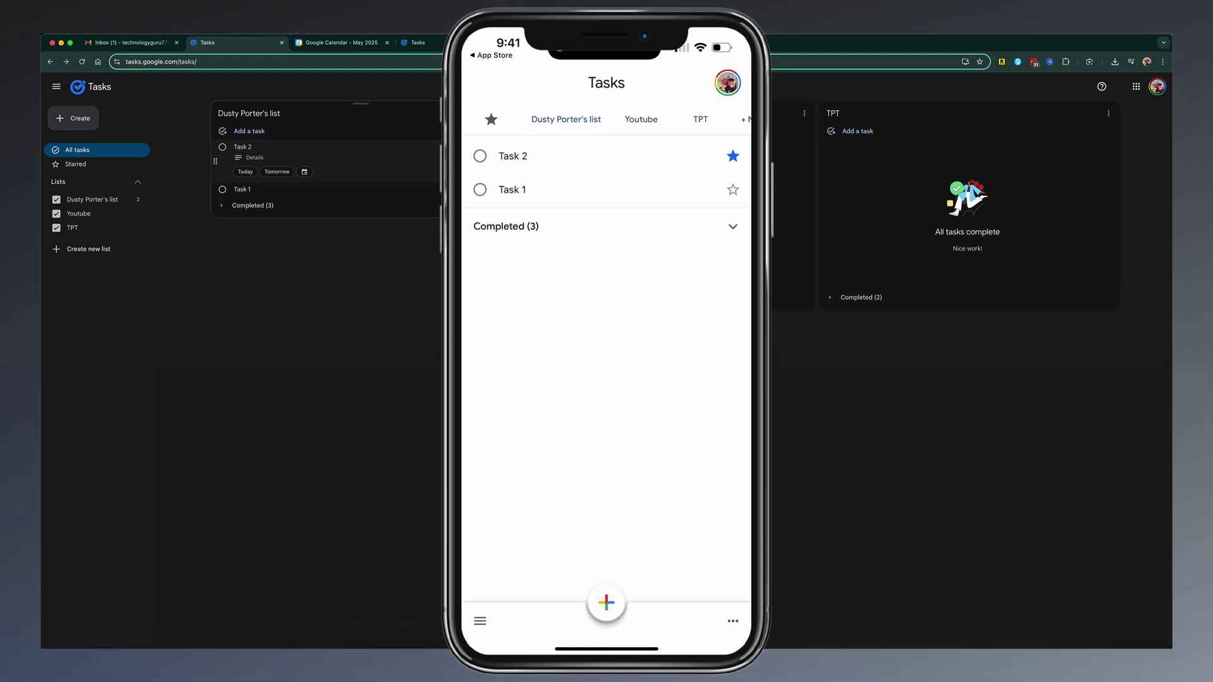
Step: In the phone app, create an empty list named 'List 2' from the TPT view
{"action": "left_click", "coordinate": [700, 119]}
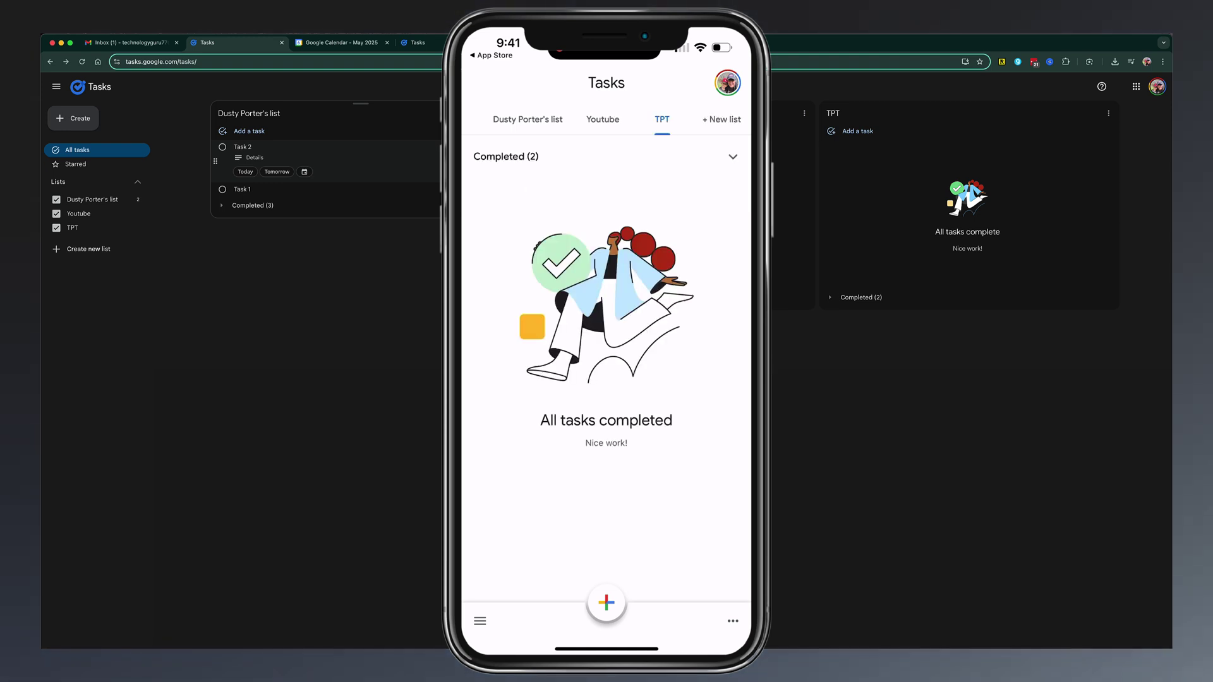
{"action": "left_click", "coordinate": [721, 119]}
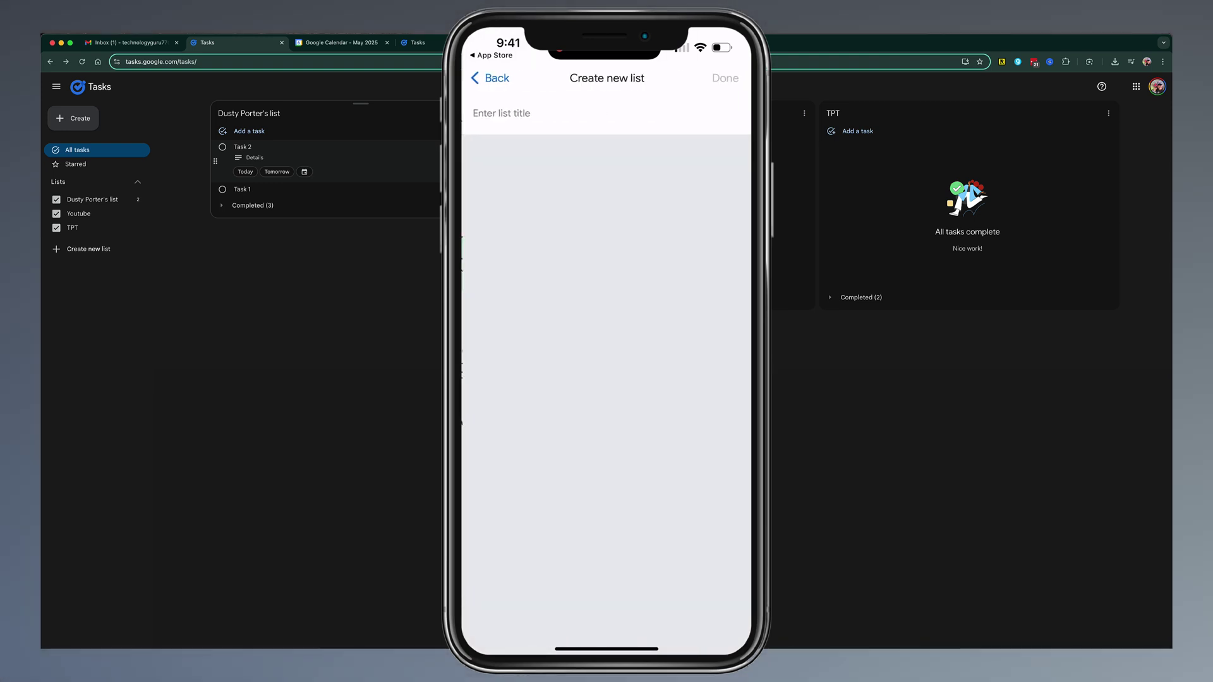
{"action": "type", "text": "List 2"}
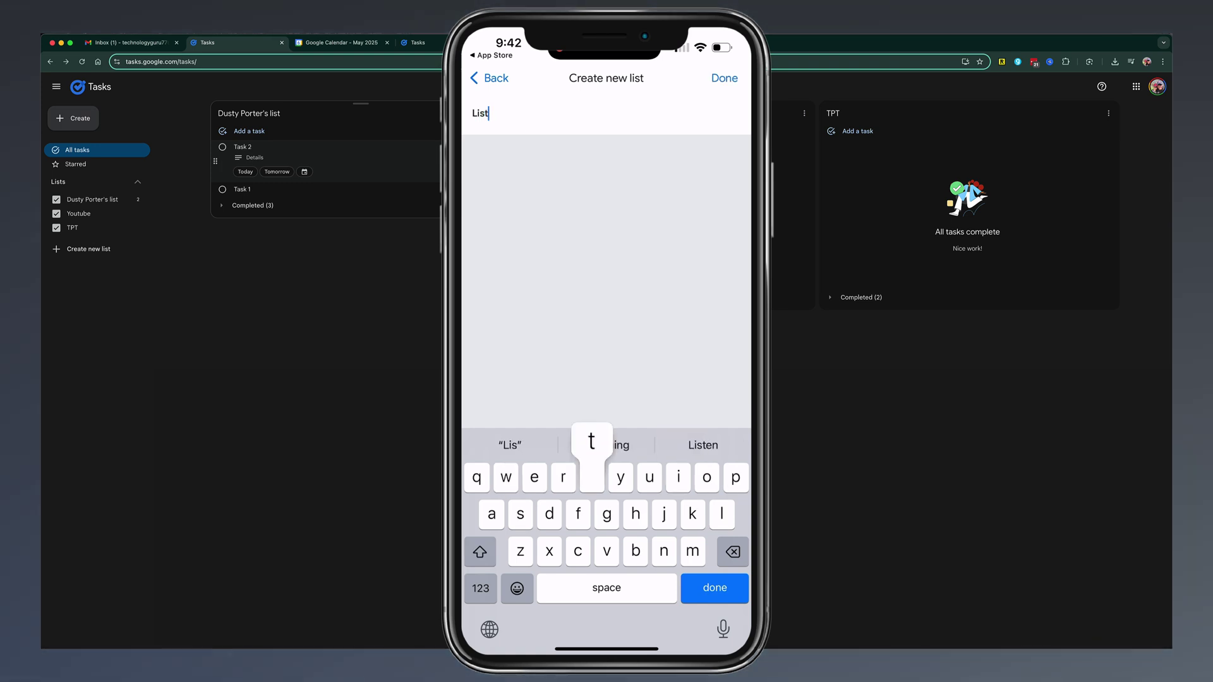
{"action": "left_click", "coordinate": [723, 78]}
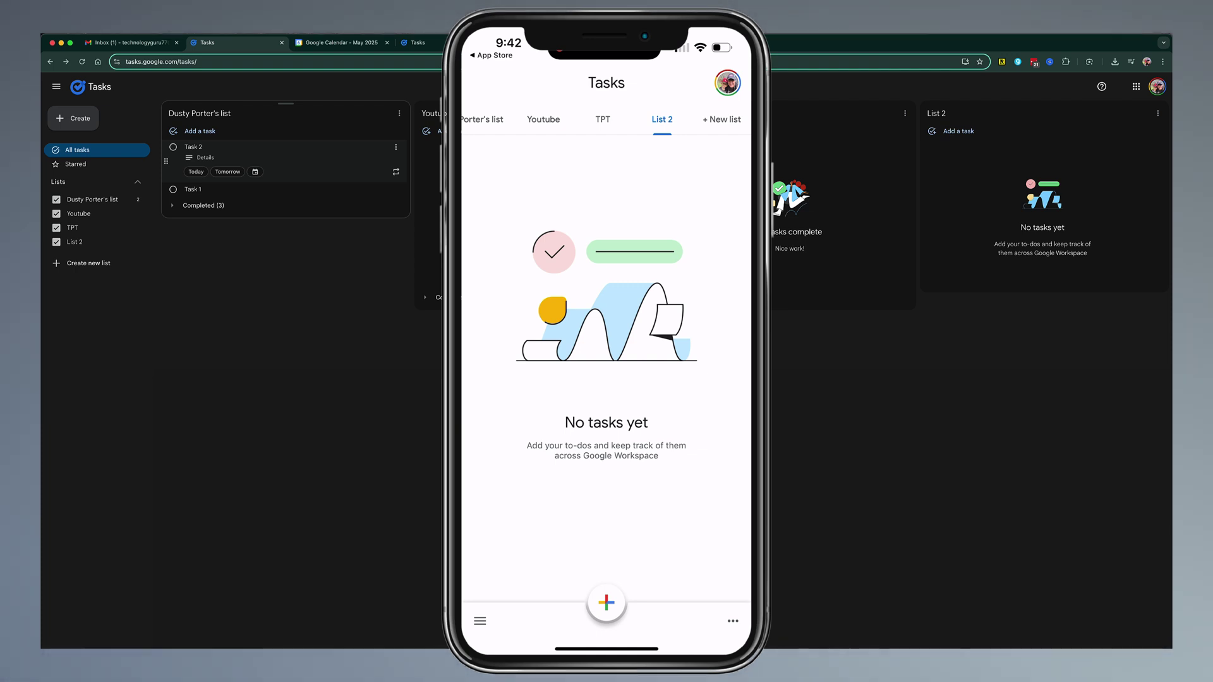
Step: On the phone, add 'Adding task' to the default list, dated May 6
{"action": "left_click", "coordinate": [482, 119]}
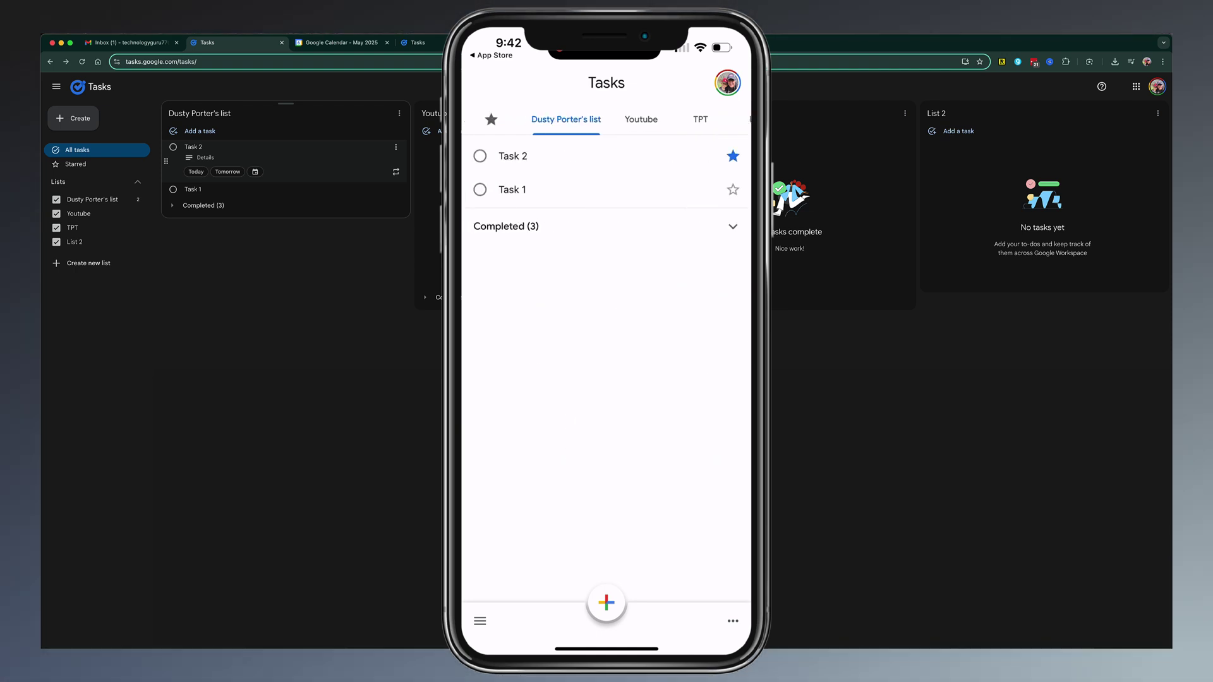
{"action": "left_click", "coordinate": [605, 602]}
{"action": "type", "text": "Adding task"}
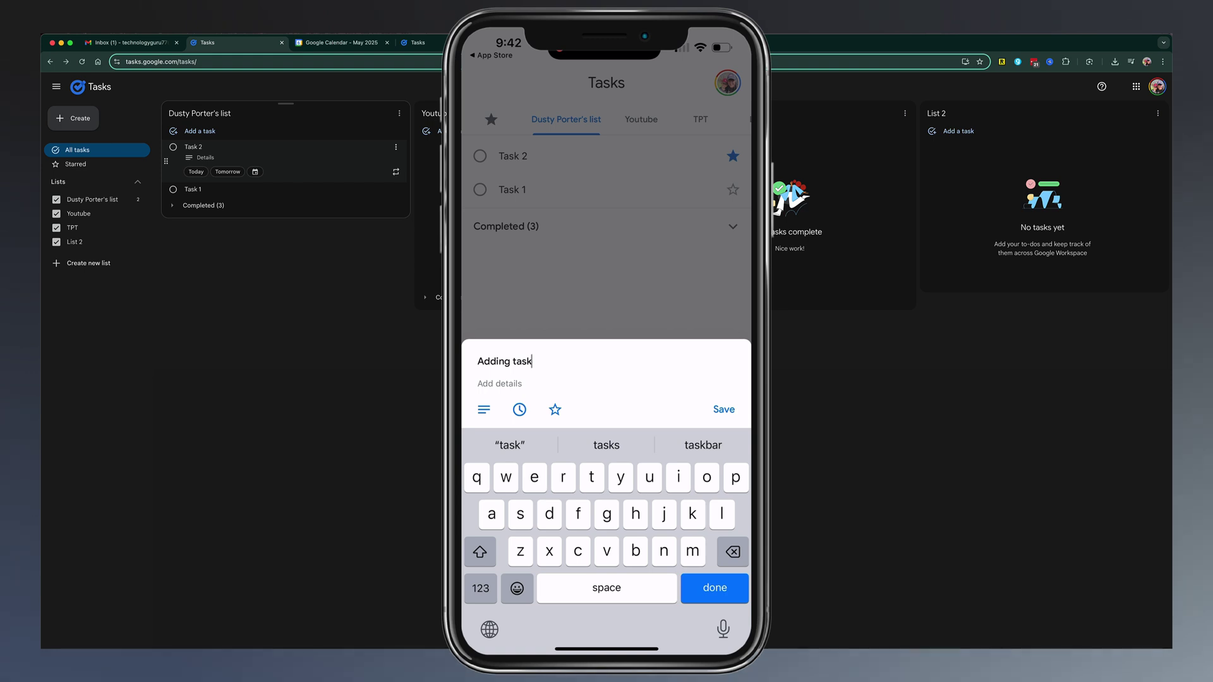
{"action": "left_click", "coordinate": [519, 410]}
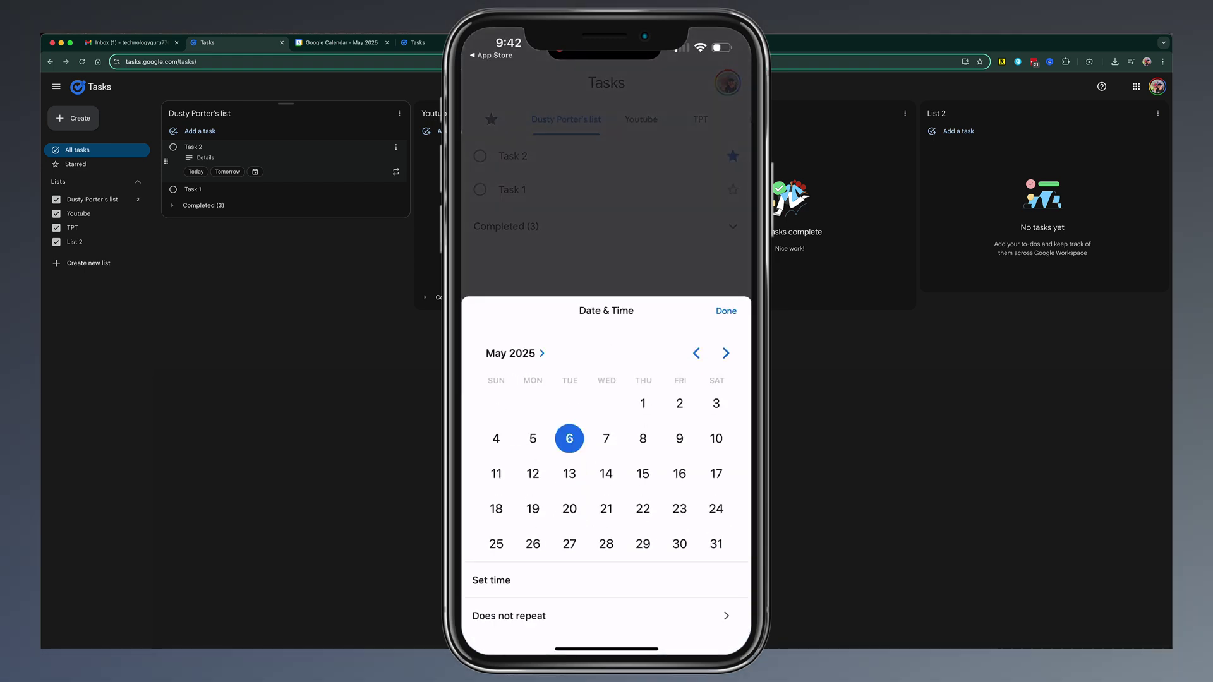
{"action": "left_click", "coordinate": [725, 311]}
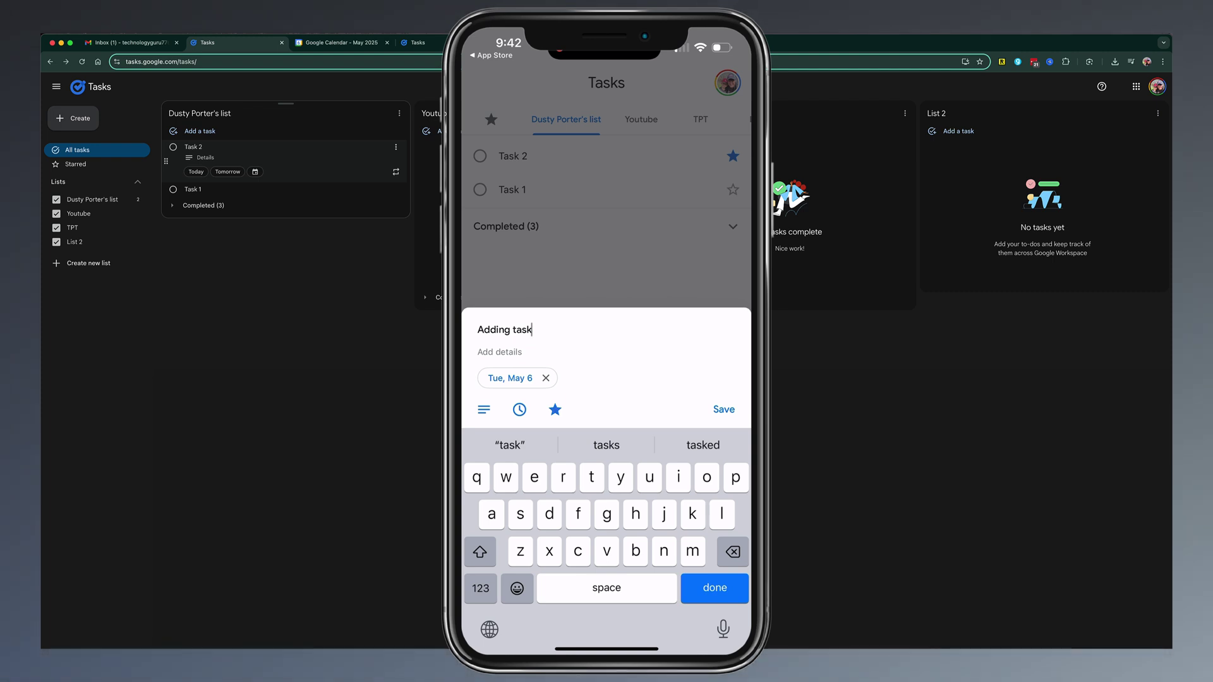
{"action": "key", "text": "Return"}
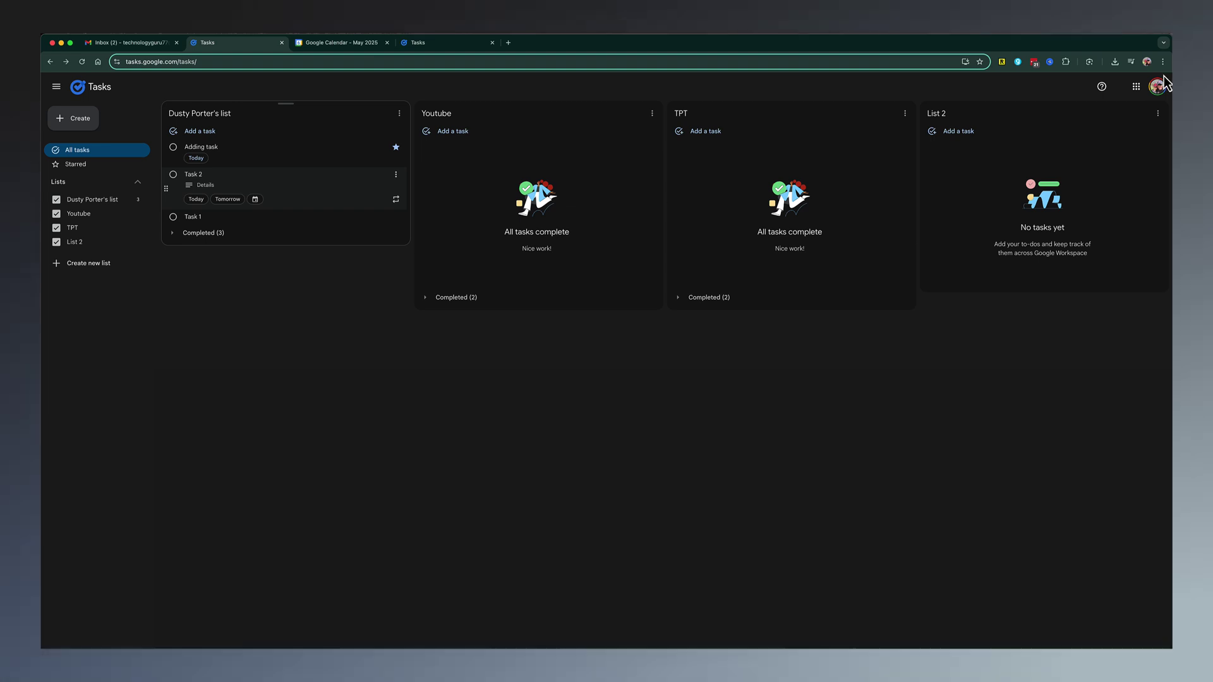
Step: Switch back to the Gmail inbox, where the Tasks panel shows the Youtube list
{"action": "left_click", "coordinate": [142, 45]}
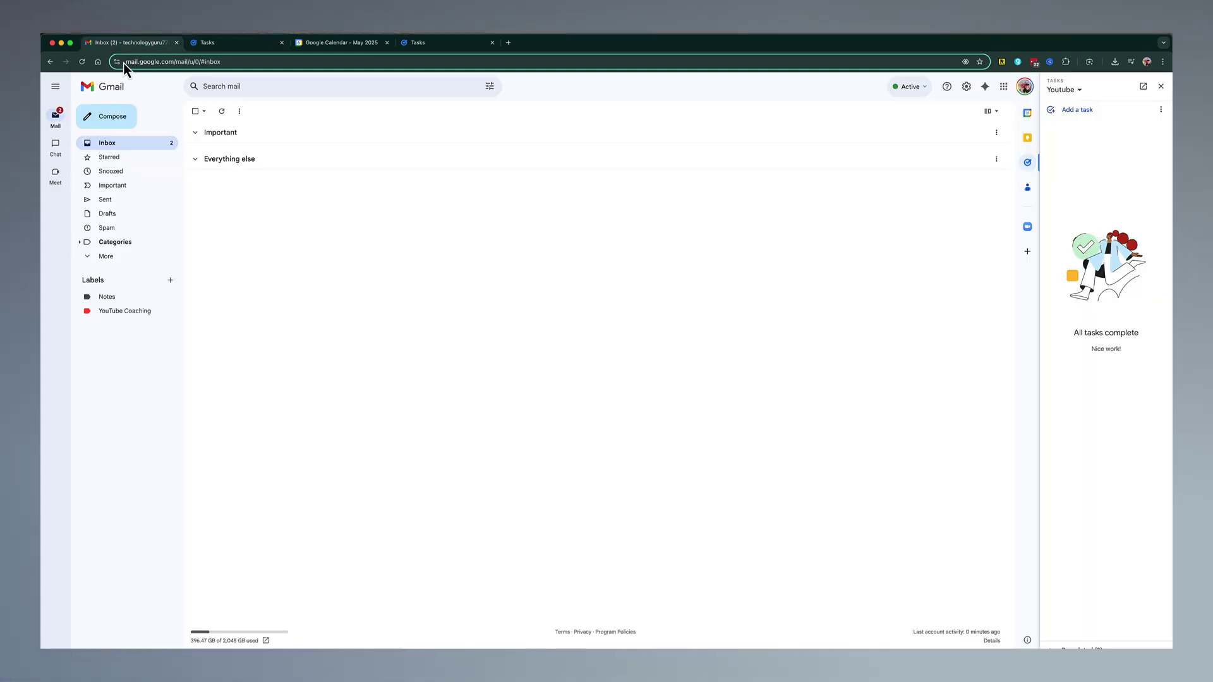